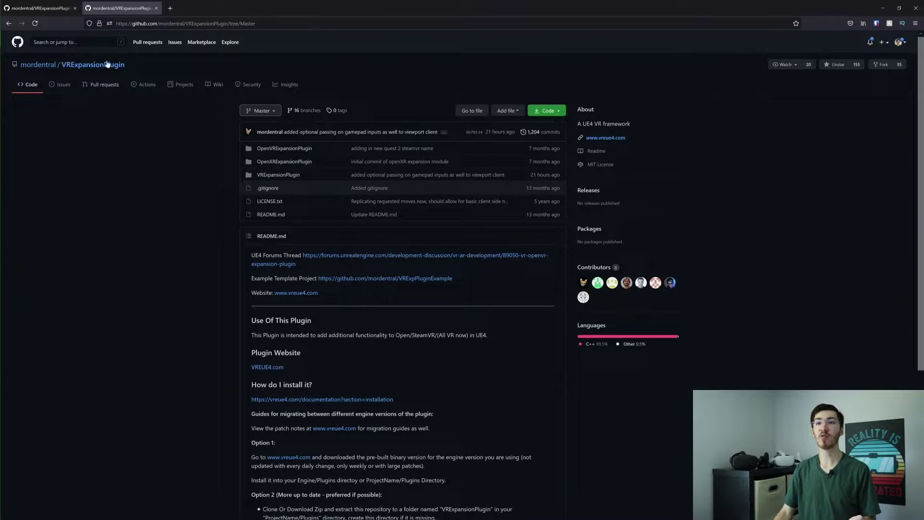
# Close the duplicate GitHub tab so only the VRExpansionPlugin repository page remains
pyautogui.click(76, 8)
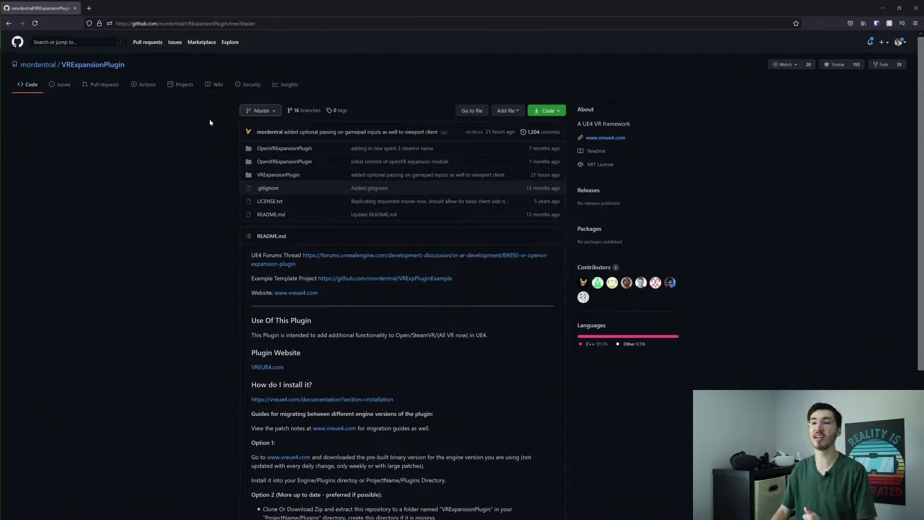
# Switch the VRExpansionPlugin repository to the UE5-Prerelease branch
pyautogui.click(260, 110)
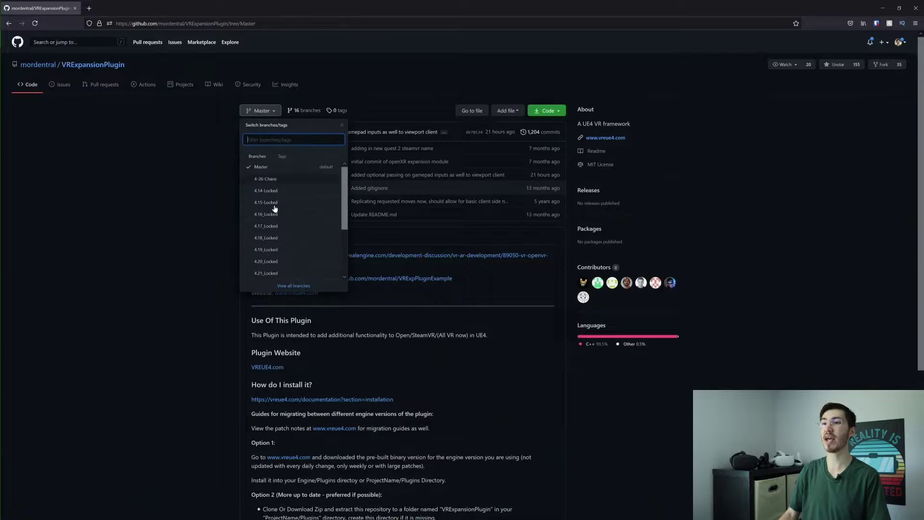
pyautogui.scroll(-3, 289, 197)
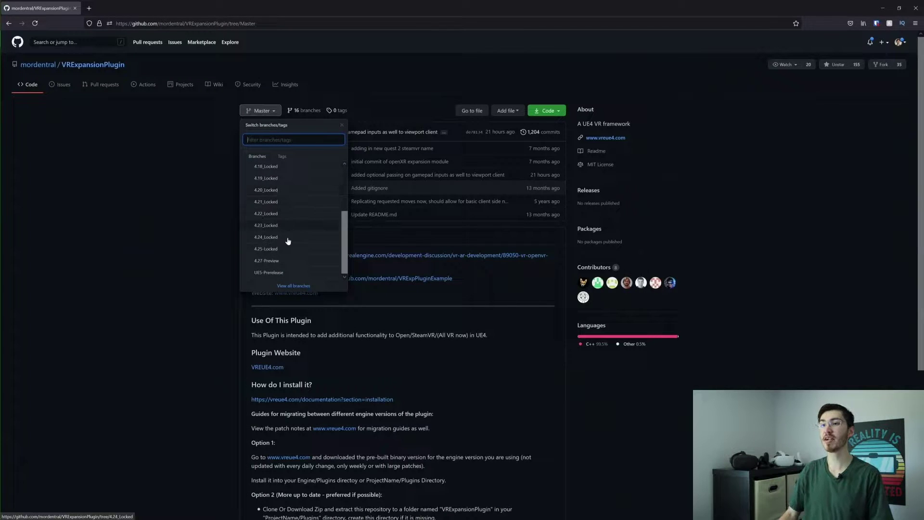
pyautogui.click(298, 273)
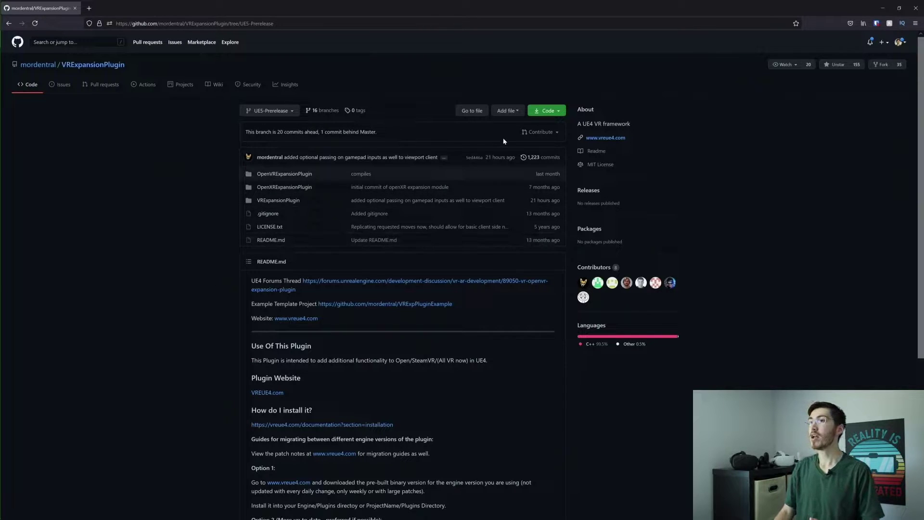
# Download the UE5-Prerelease branch as a ZIP file and save it
pyautogui.click(557, 112)
pyautogui.click(489, 218)
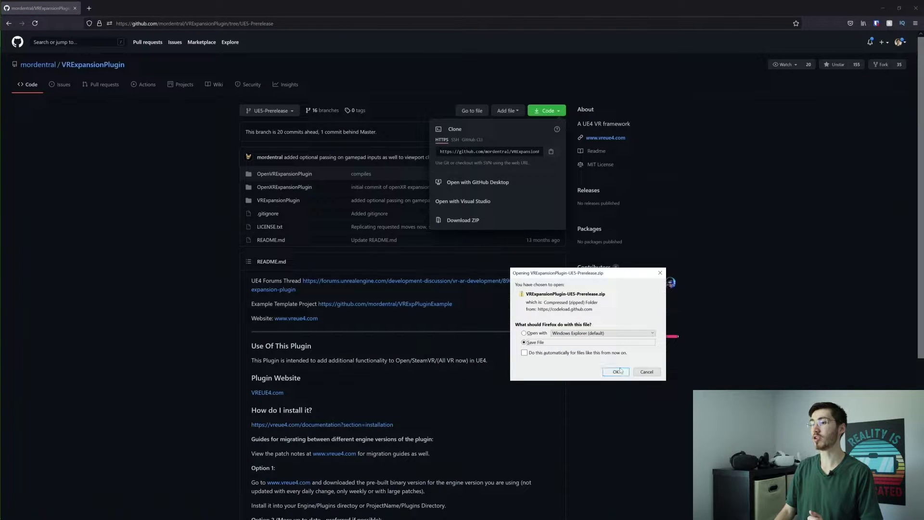
pyautogui.click(616, 371)
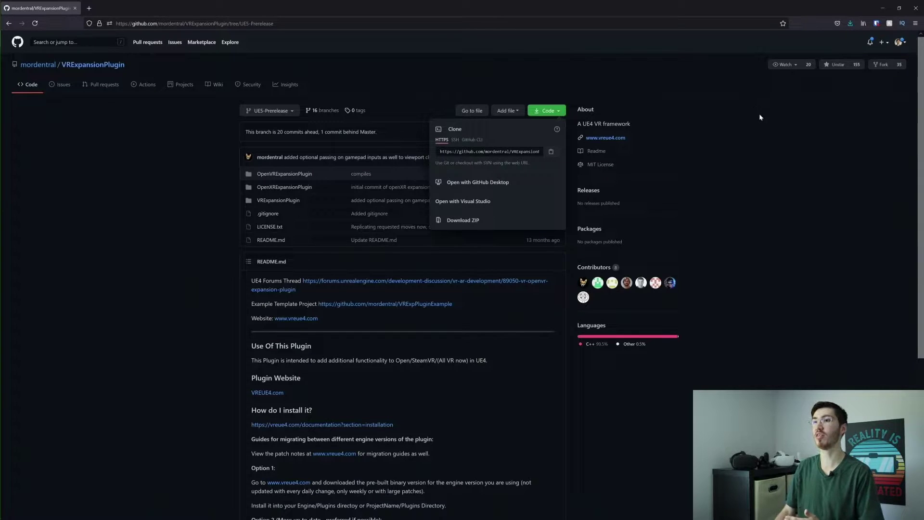
pyautogui.click(770, 118)
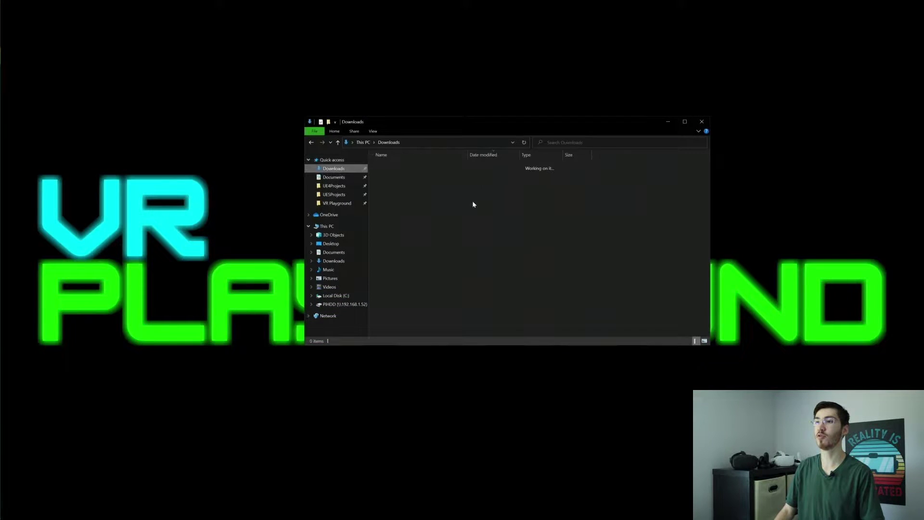
# Extract the VRExpansionPlugin-UE5-Prerelease zip in Downloads with 7-Zip's Extract Here
pyautogui.click(446, 176)
pyautogui.rightClick(447, 176)
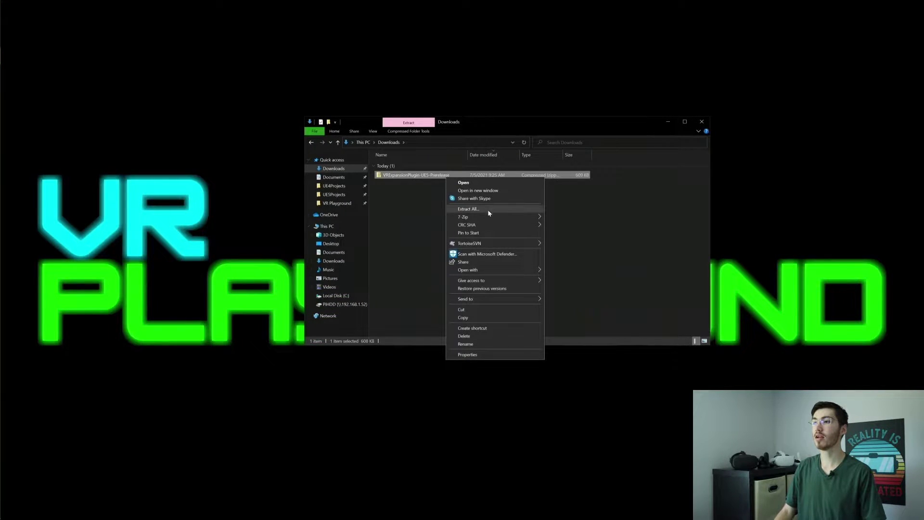
pyautogui.moveTo(487, 217)
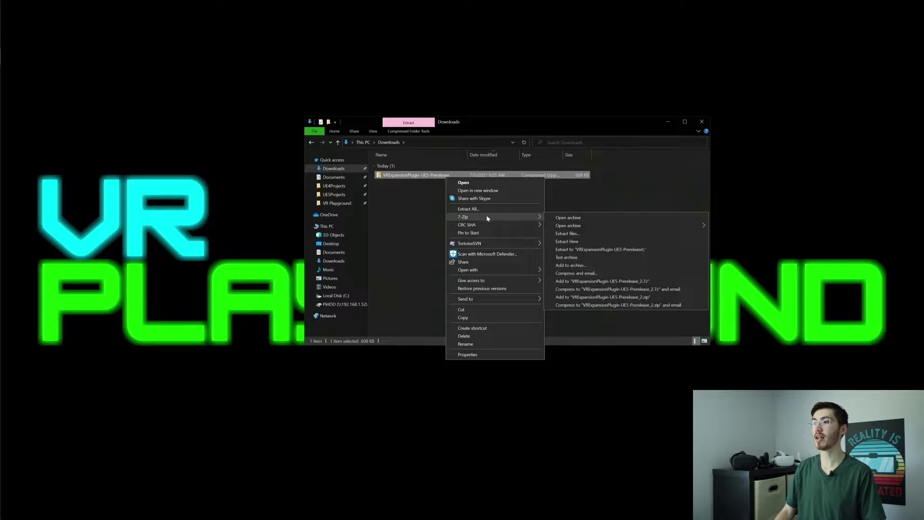
pyautogui.click(591, 241)
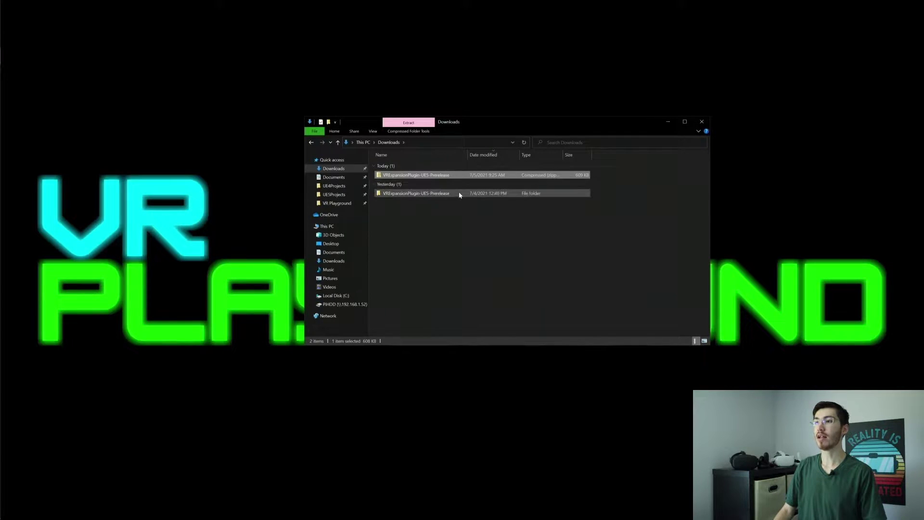
# Check the extracted folder's contents, then open the project folder in a second window
pyautogui.click(458, 198)
pyautogui.doubleClick(457, 194)
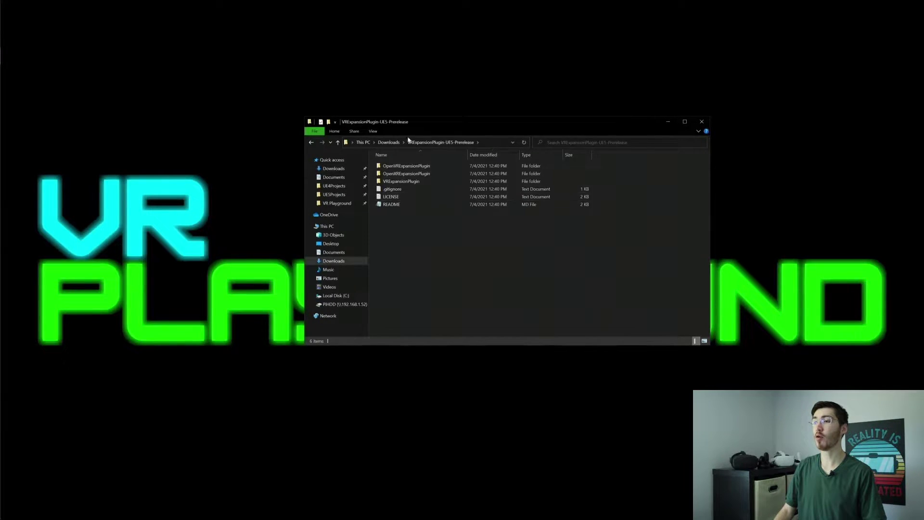
pyautogui.click(388, 142)
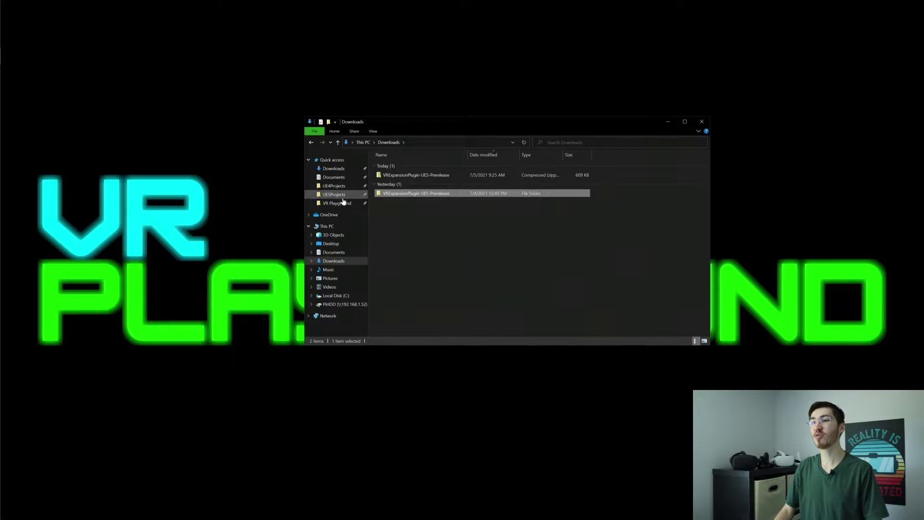
pyautogui.rightClick(352, 206)
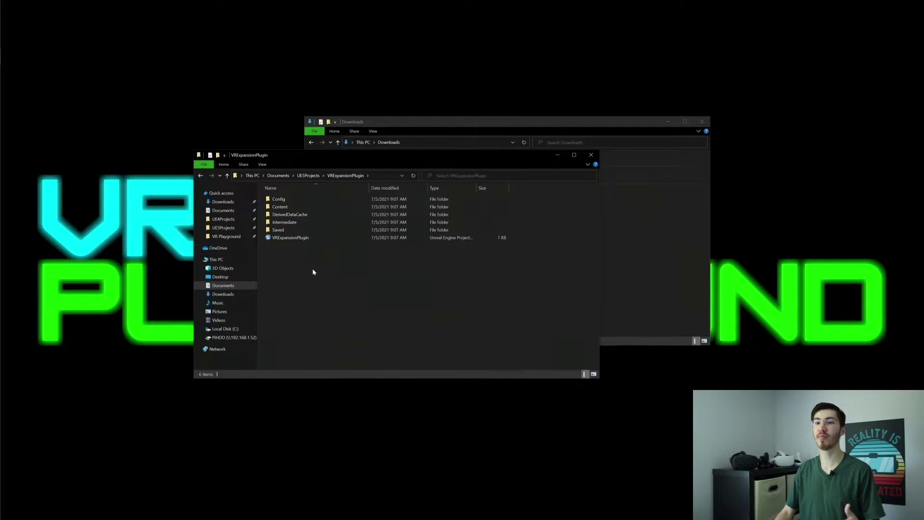
# Create a new folder named Plugins in the project folder and open it
pyautogui.rightClick(310, 271)
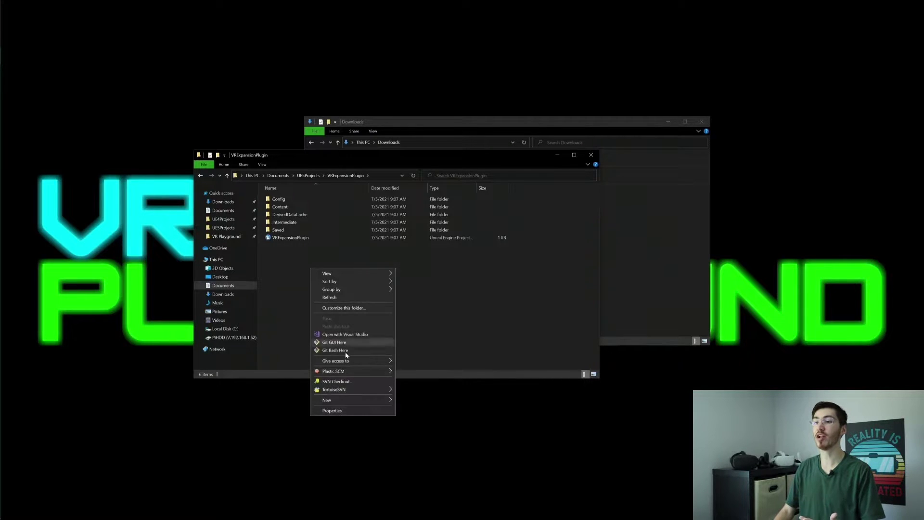
pyautogui.moveTo(337, 401)
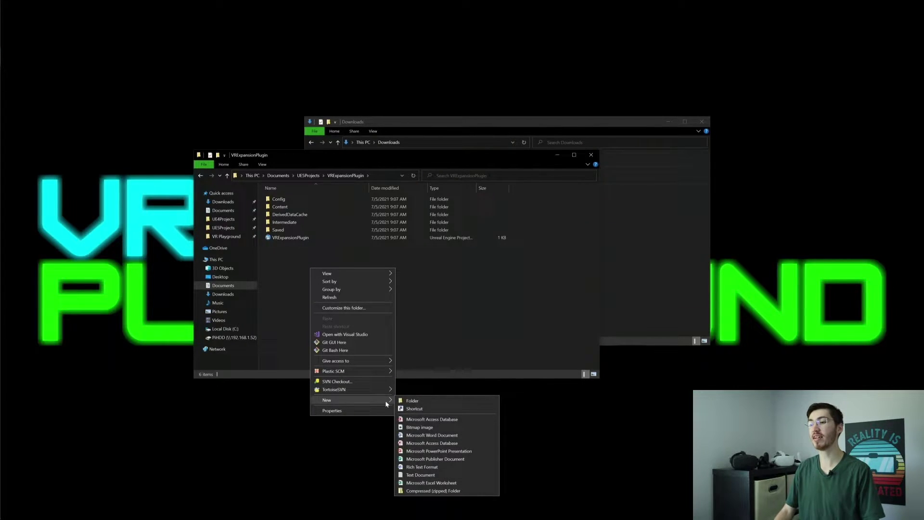
pyautogui.click(411, 402)
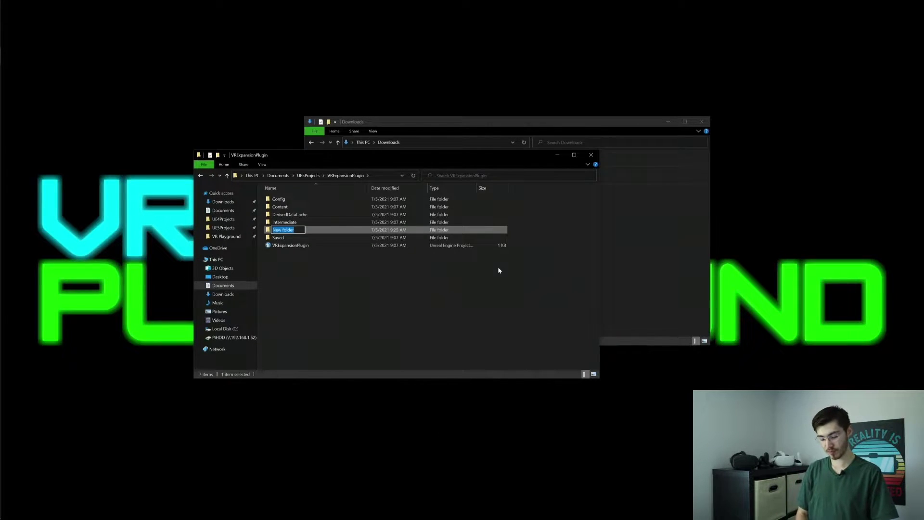
pyautogui.write('Plugins')
pyautogui.press('Return')
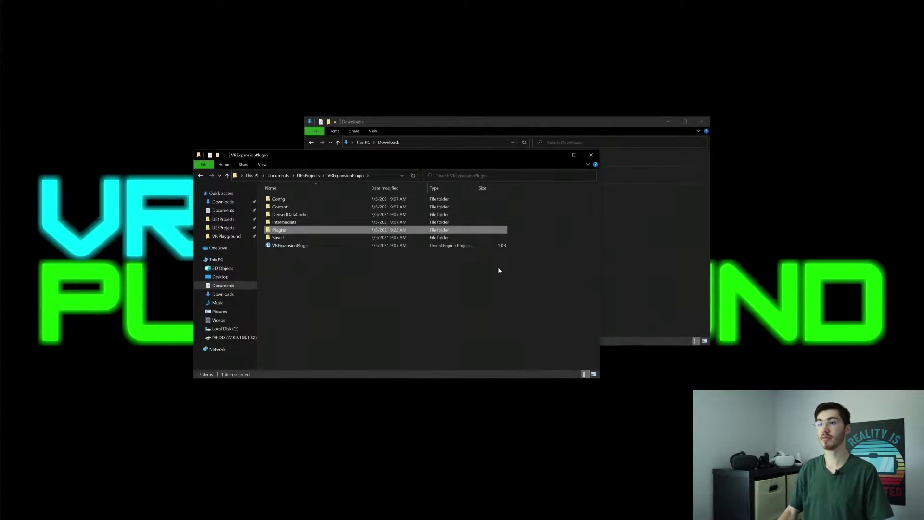
pyautogui.press('Return')
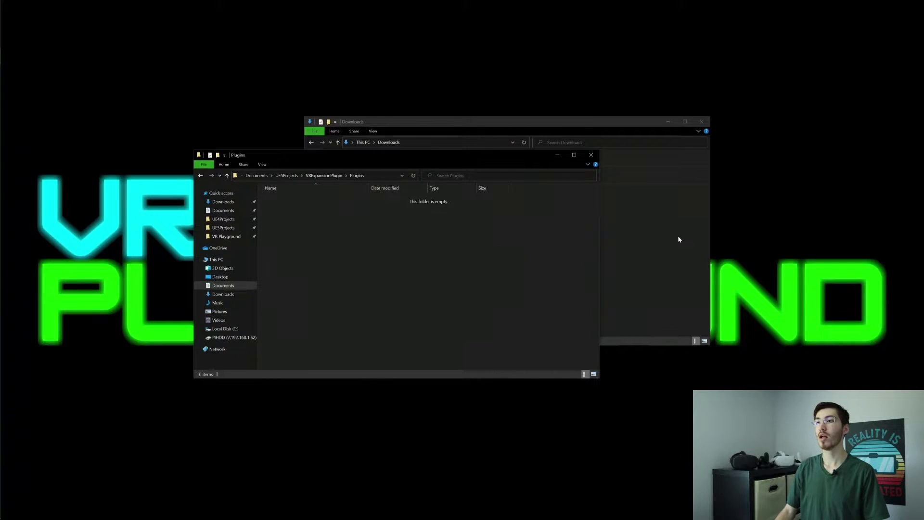
# Move the extracted VRExpansionPlugin-UE5-Prerelease folder into the Plugins folder
pyautogui.click(678, 239)
pyautogui.click(463, 193)
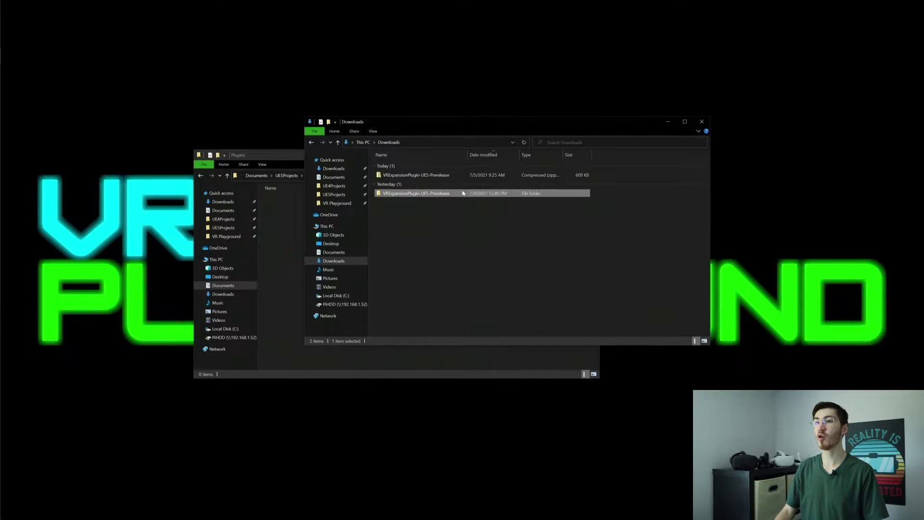
pyautogui.moveTo(462, 193); pyautogui.dragTo(289, 222)
pyautogui.click(641, 233)
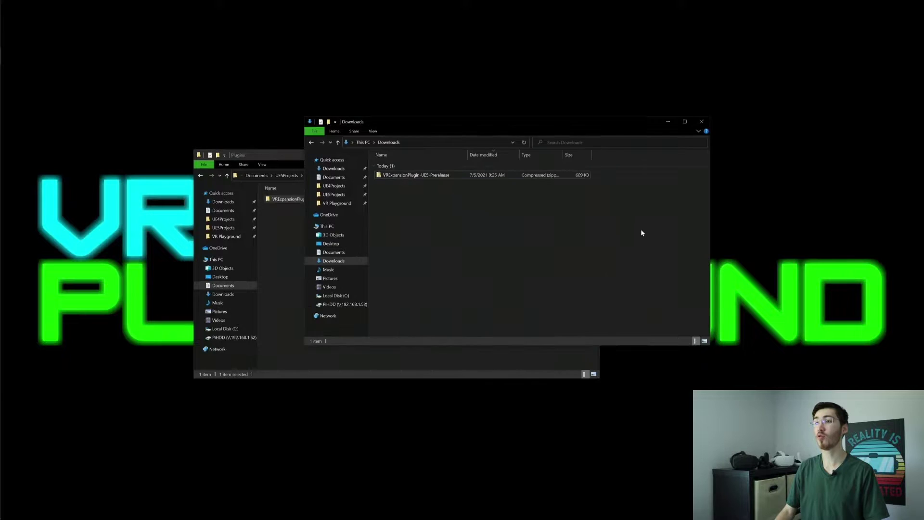
pyautogui.click(311, 228)
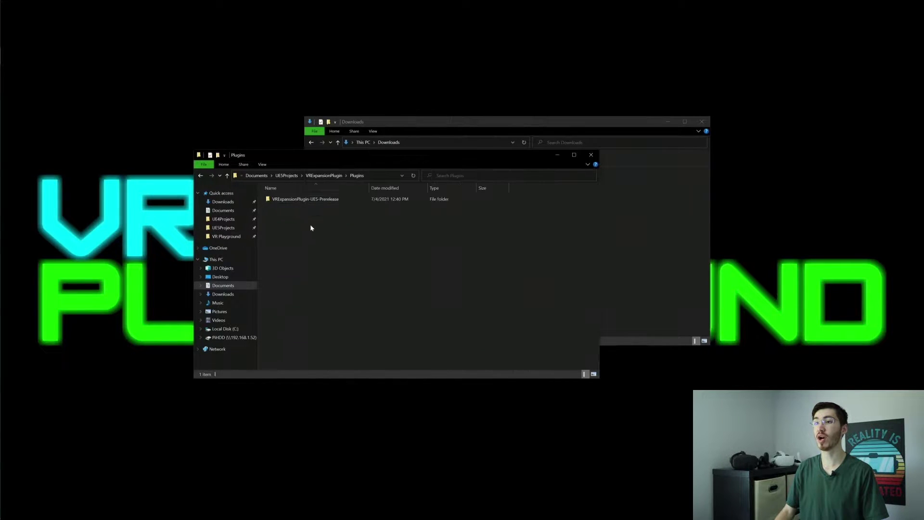
pyautogui.moveTo(471, 155); pyautogui.dragTo(380, 174)
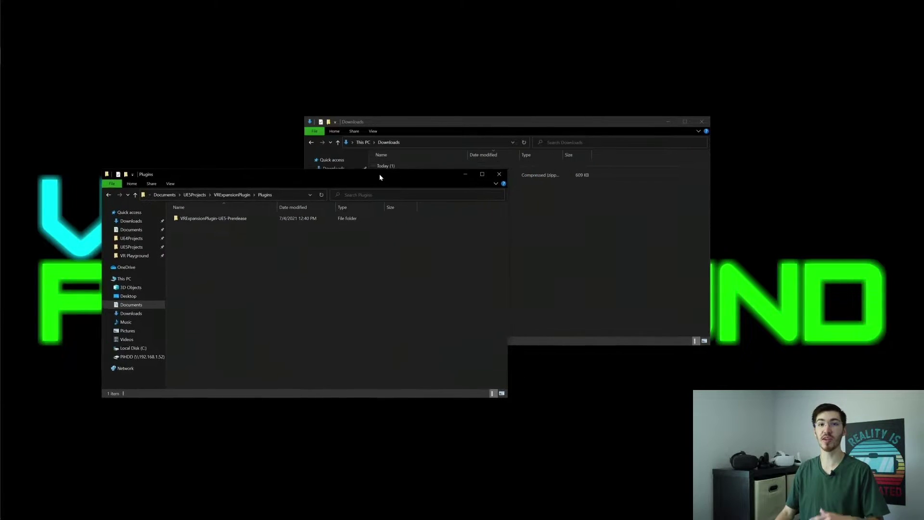
# Permanently delete the downloaded zip file from Downloads
pyautogui.click(545, 205)
pyautogui.click(421, 176)
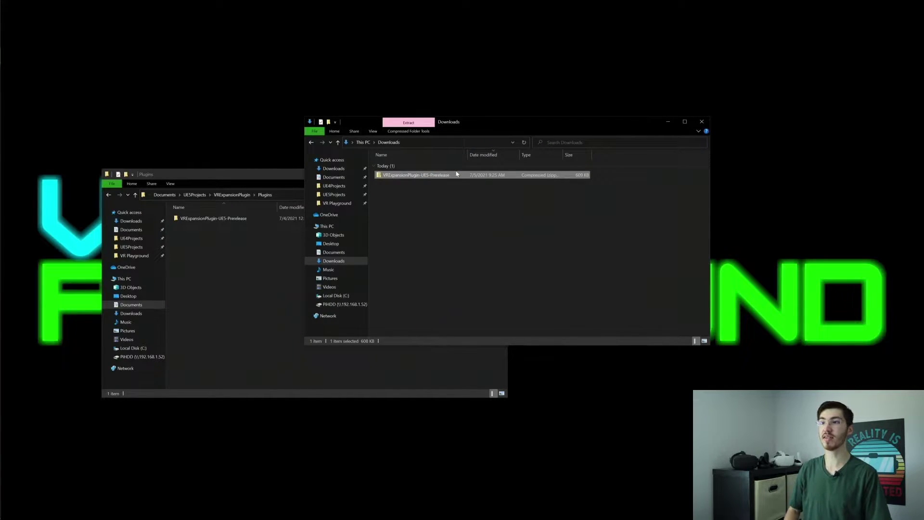
pyautogui.hotkey('shift', 'Delete')
pyautogui.click(484, 287)
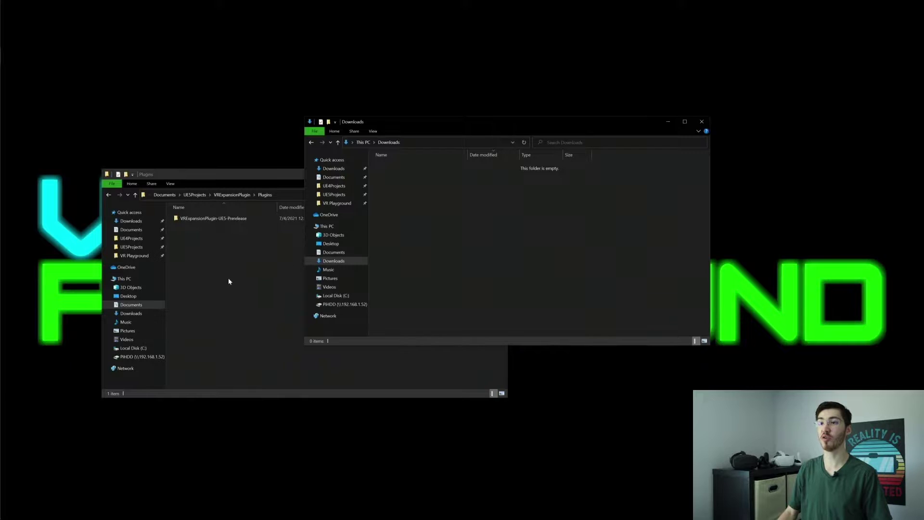
pyautogui.click(228, 281)
# Open the VRExpansionPlugin .uproject and accept rebuilding the missing plugin modules, showing the build log
pyautogui.click(232, 195)
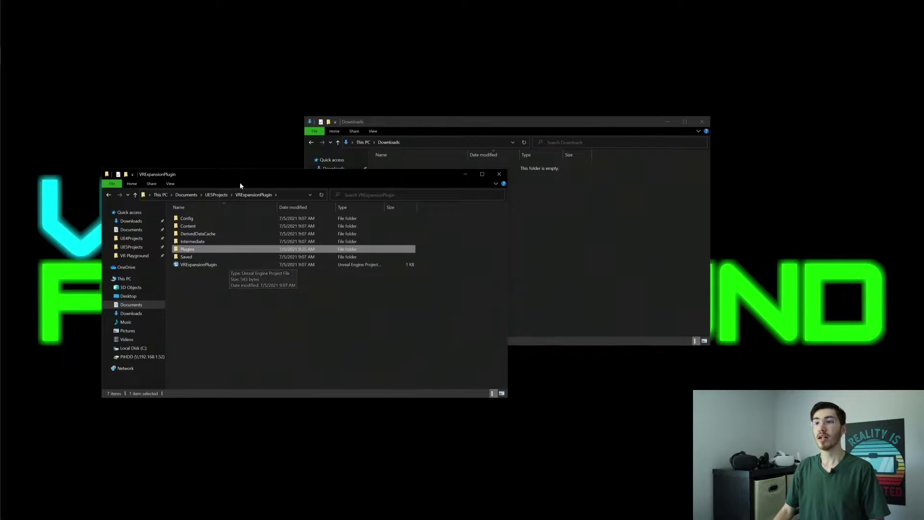
pyautogui.doubleClick(231, 265)
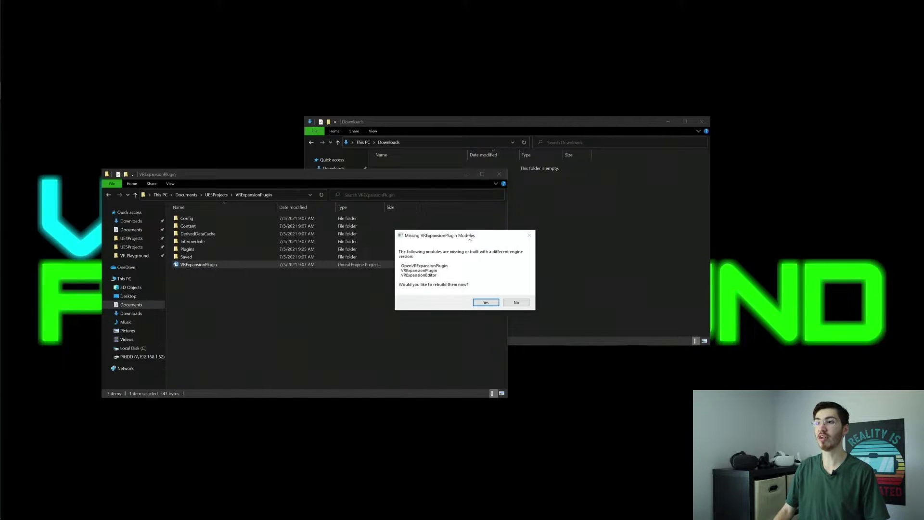
pyautogui.moveTo(479, 236)
pyautogui.mouseDown()
pyautogui.moveTo(500, 242)
pyautogui.moveTo(464, 234)
pyautogui.mouseUp()
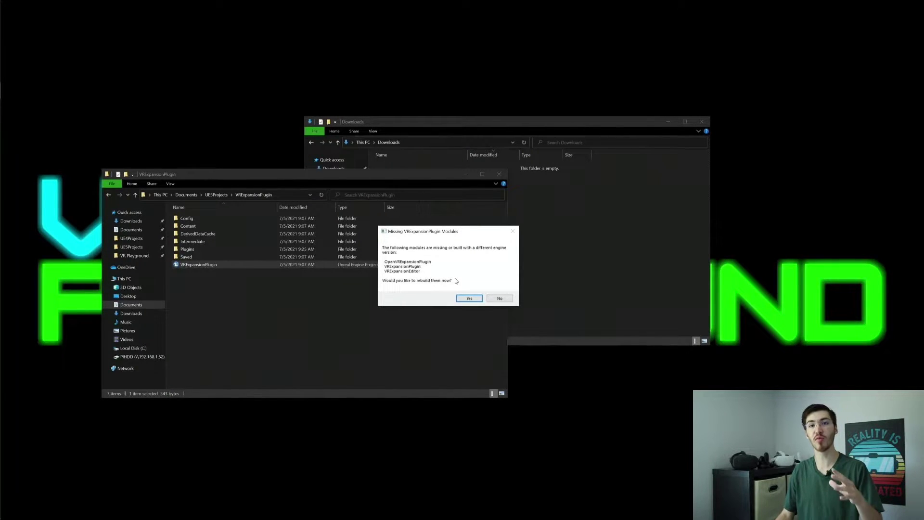
pyautogui.click(469, 299)
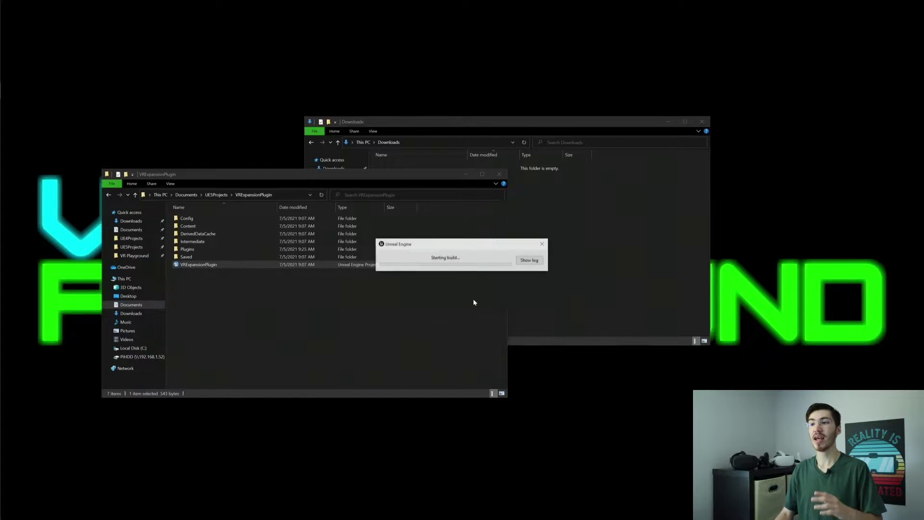
pyautogui.click(533, 260)
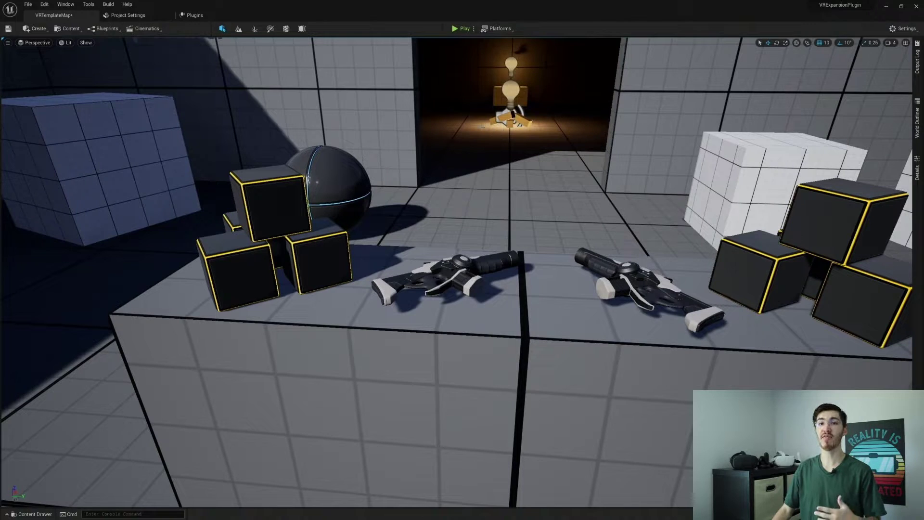
# List the installed plugins, showing VRExpansionPlugin and OpenVRExpansionPlugin enabled
pyautogui.click(195, 15)
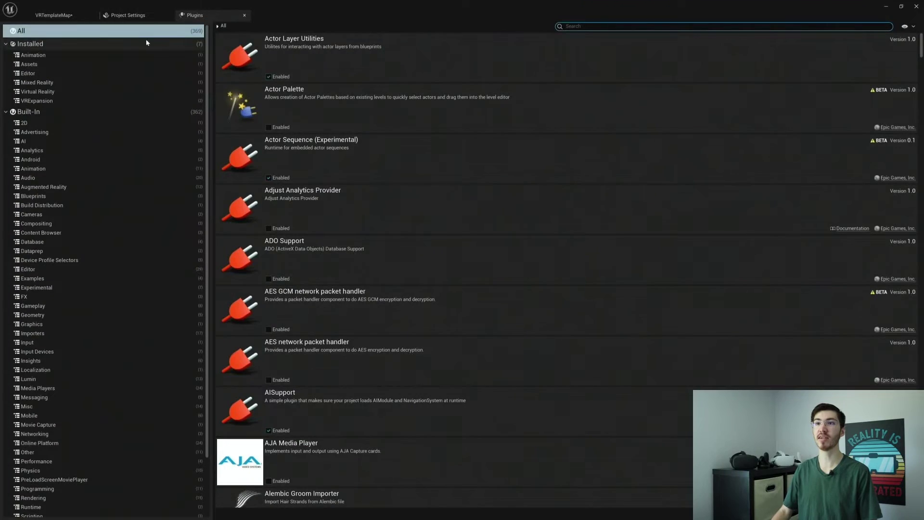
pyautogui.click(94, 43)
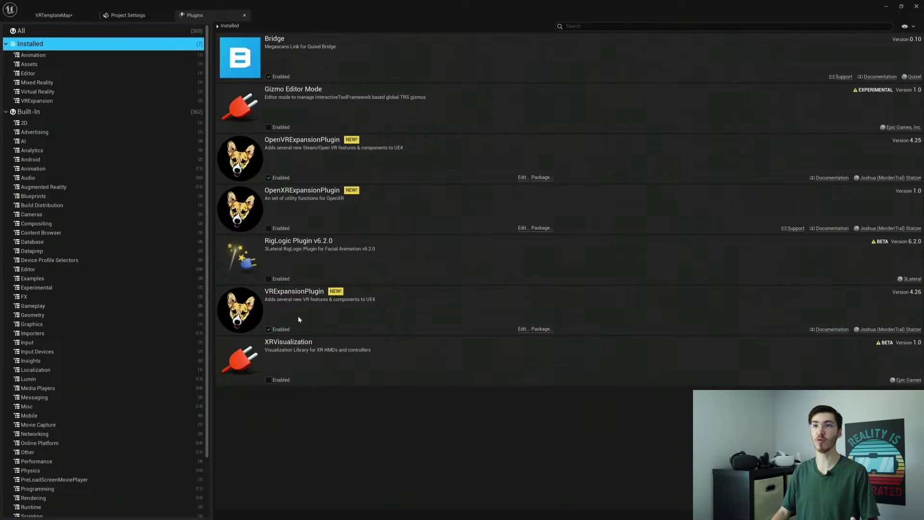
# Return to the VRTemplateMap level and save it
pyautogui.click(51, 15)
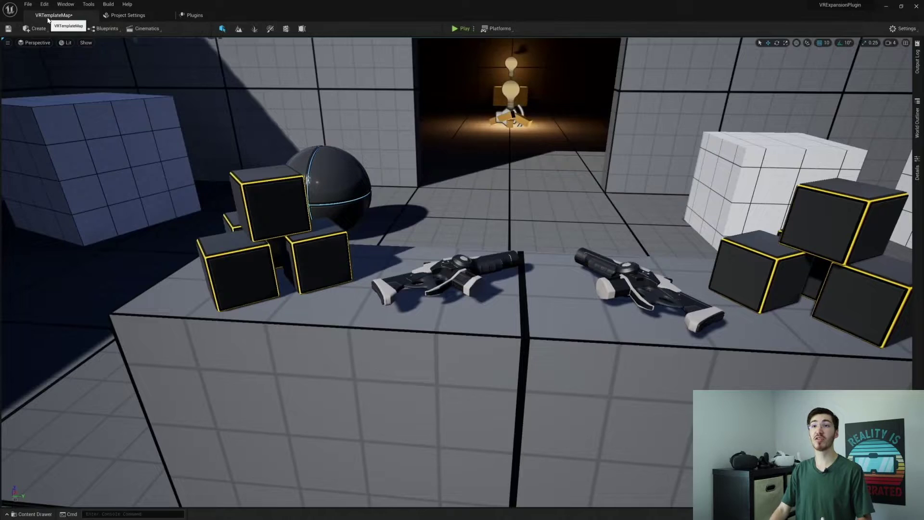
pyautogui.click(8, 29)
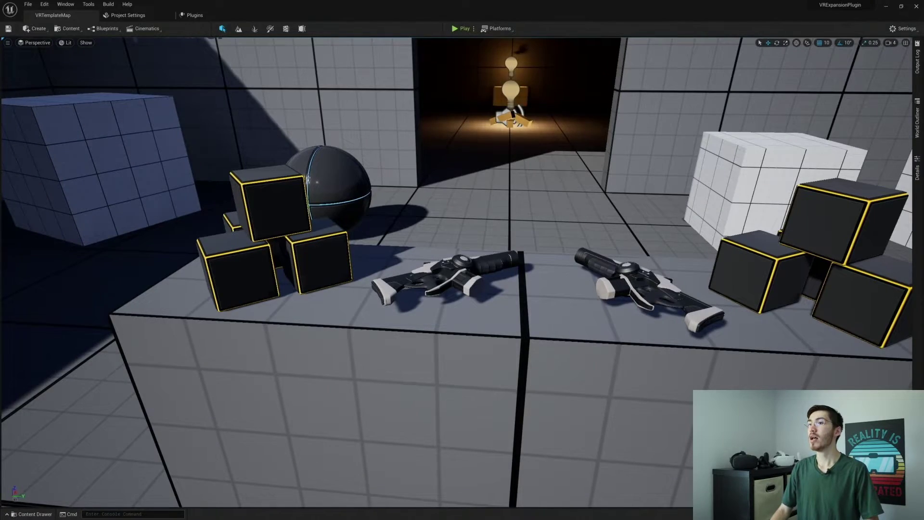
pyautogui.moveTo(488, 143); pyautogui.dragTo(487, 142, button='right')
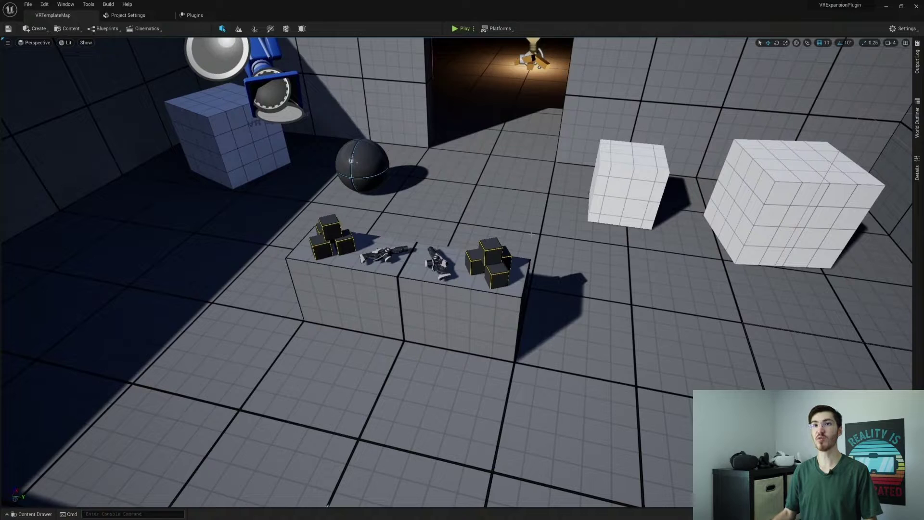
# Place a VRCharacter from All Classes on the floor beside the table and frame it
pyautogui.click(35, 29)
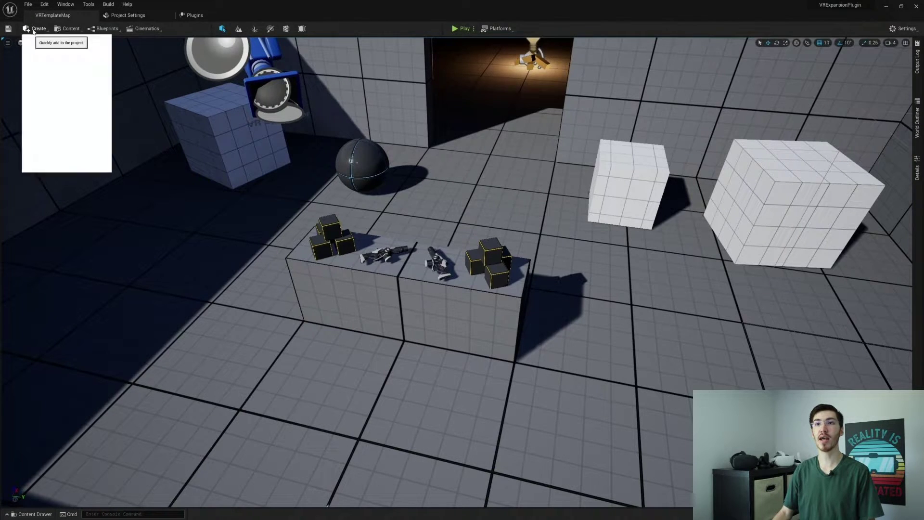
pyautogui.moveTo(58, 89)
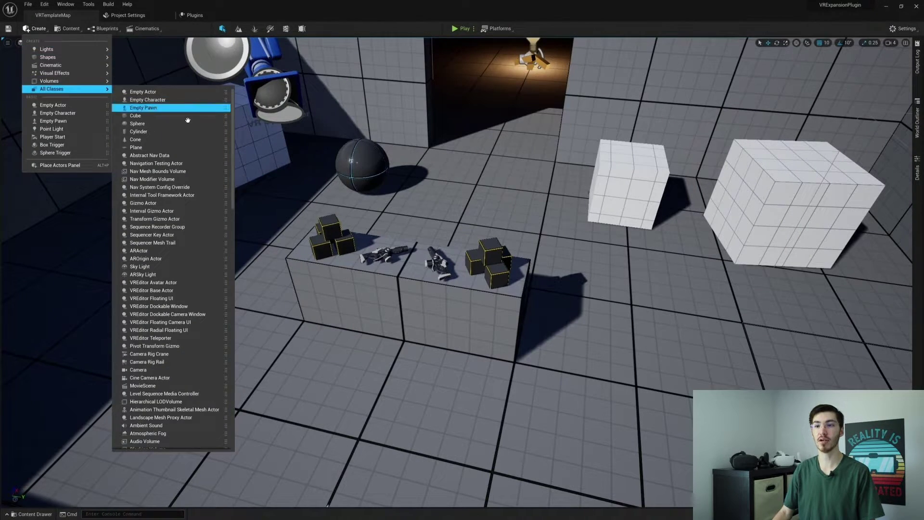
pyautogui.scroll(-10, 193, 289)
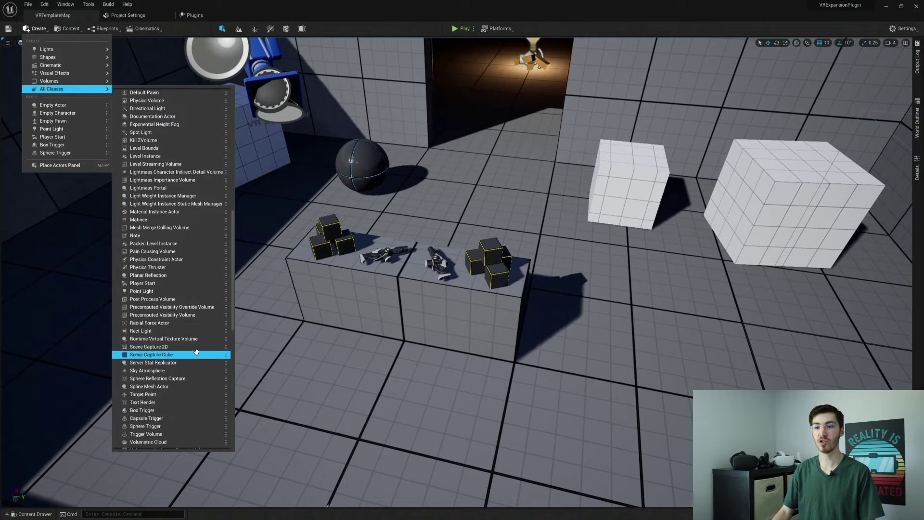
pyautogui.scroll(-12, 196, 352)
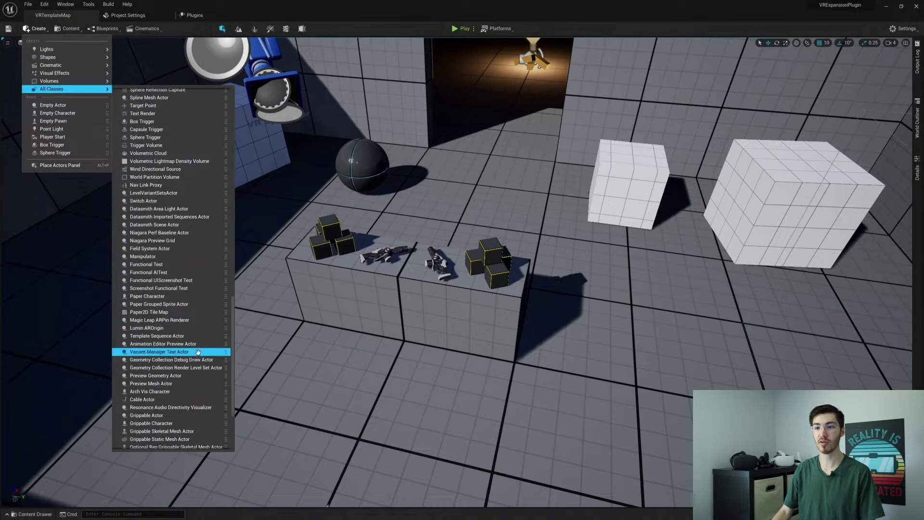
pyautogui.scroll(-5, 198, 352)
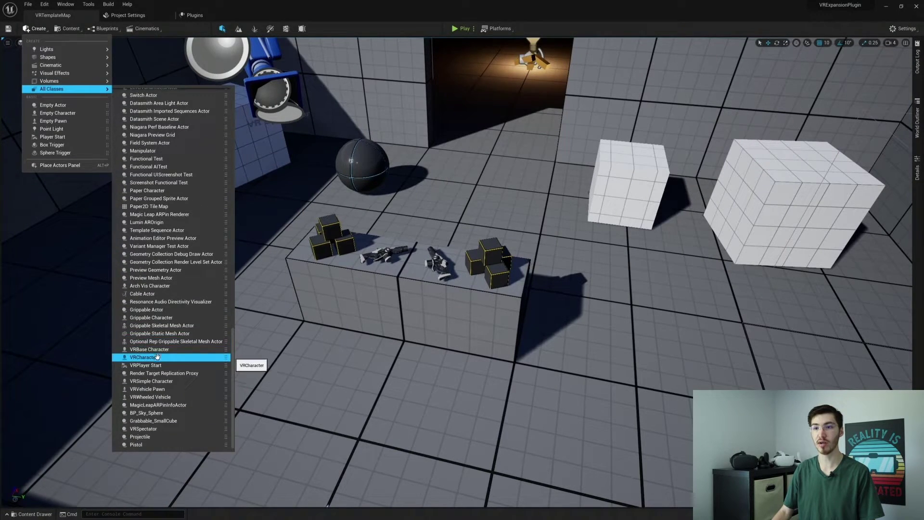
pyautogui.moveTo(156, 357); pyautogui.dragTo(269, 370)
pyautogui.press('f')
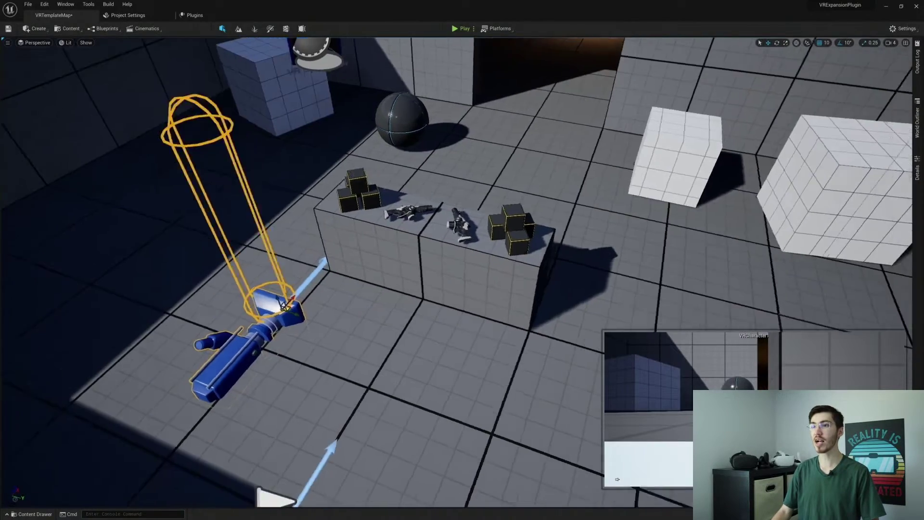
pyautogui.moveTo(487, 267); pyautogui.dragTo(487, 266, button='right')
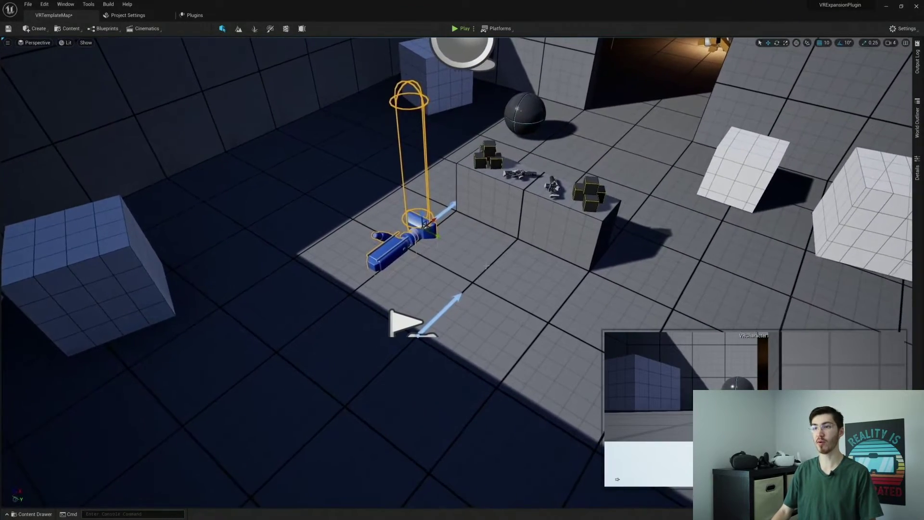
# Place the template VRPawn from VRTemplate > Blueprints beside the VRCharacter
pyautogui.hotkey('ctrl', 'space')
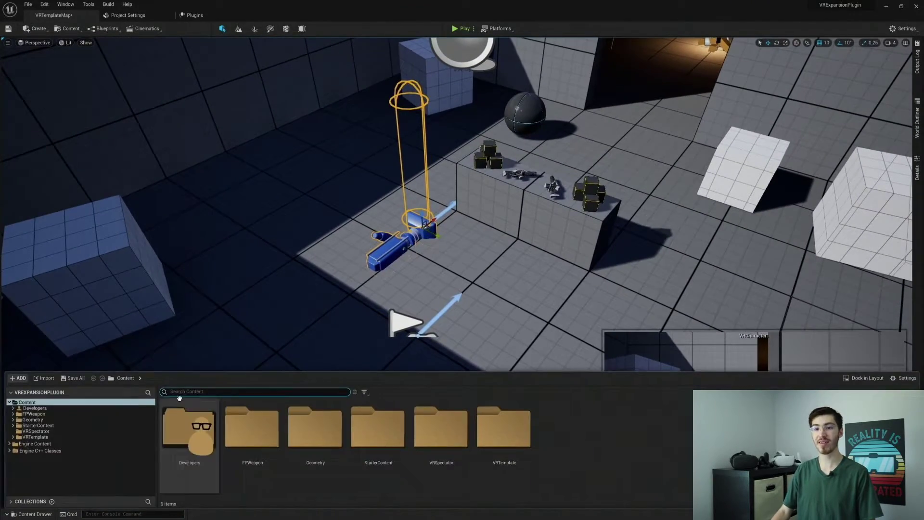
pyautogui.click(40, 438)
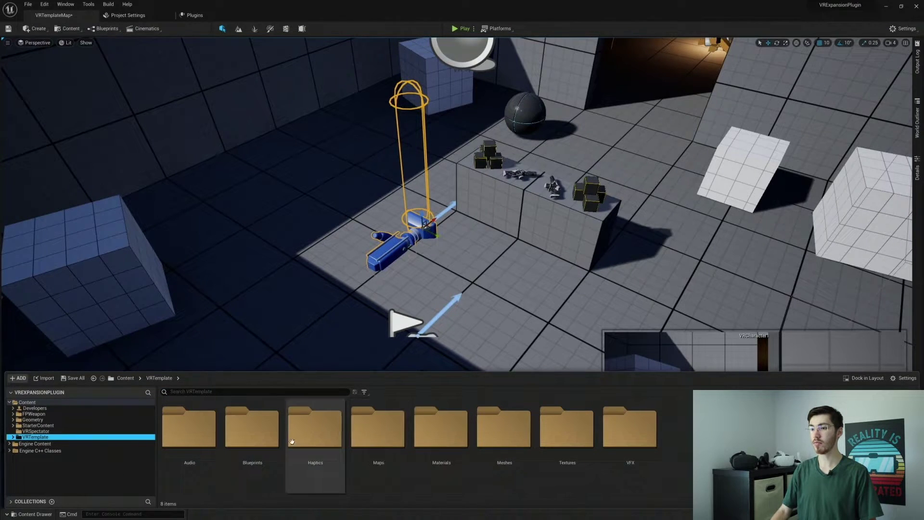
pyautogui.doubleClick(249, 431)
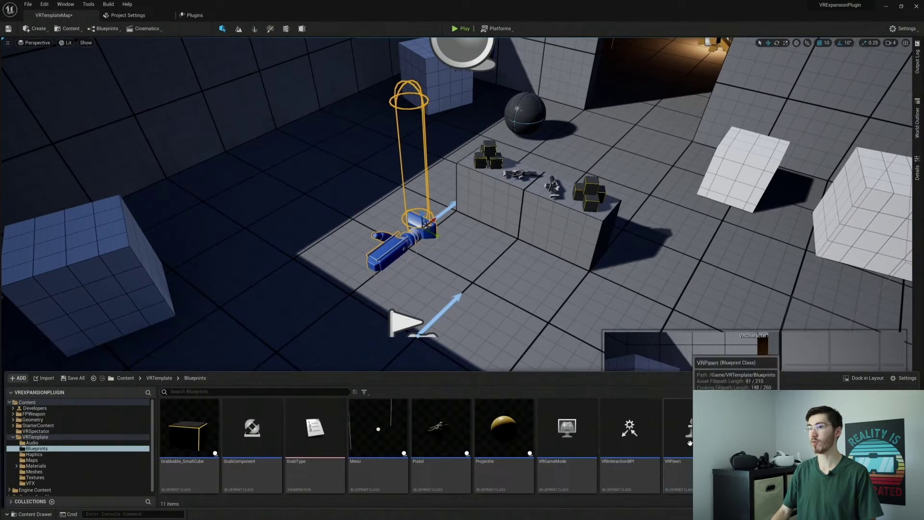
pyautogui.moveTo(689, 442); pyautogui.dragTo(498, 267)
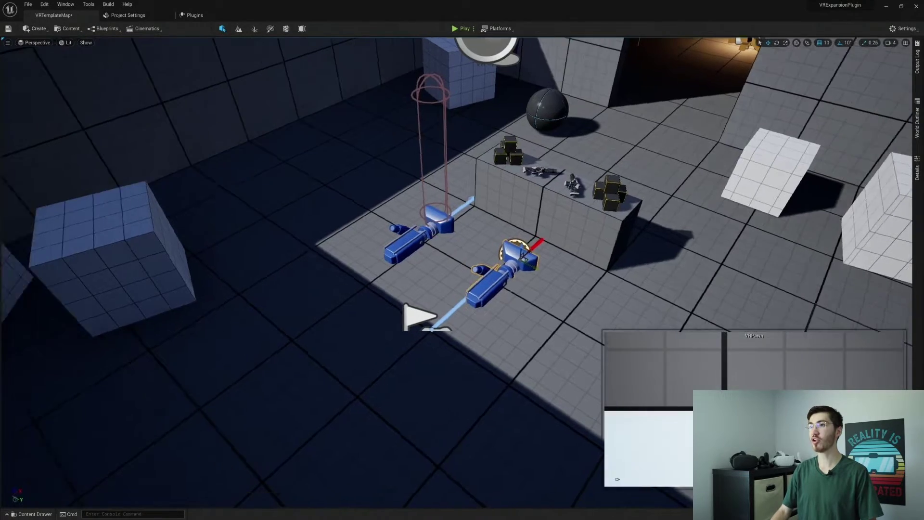
pyautogui.moveTo(498, 267)
pyautogui.mouseDown(button='right')
pyautogui.moveTo(472, 272)
pyautogui.moveTo(486, 260)
pyautogui.moveTo(496, 262)
pyautogui.moveTo(469, 270)
pyautogui.moveTo(483, 264)
pyautogui.mouseUp(button='right')
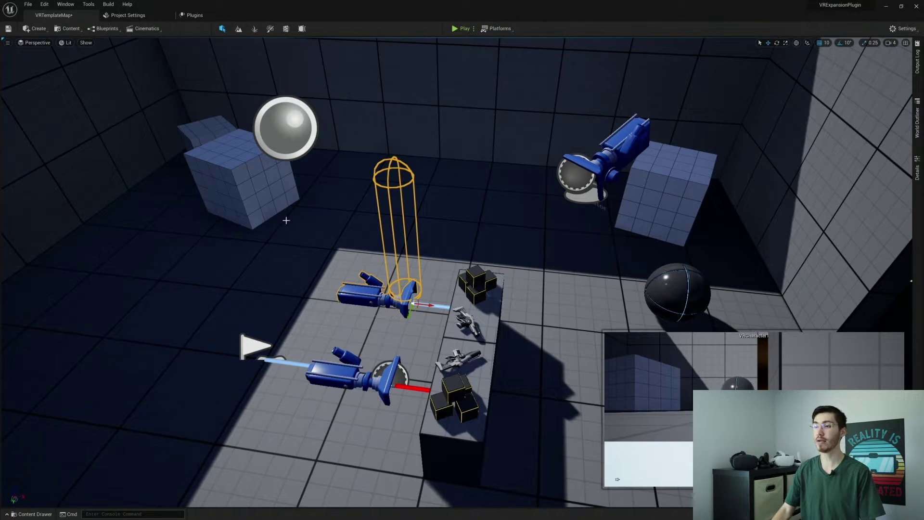
pyautogui.keyDown('alt'); pyautogui.moveTo(519, 261); pyautogui.dragTo(472, 244); pyautogui.keyUp('alt')
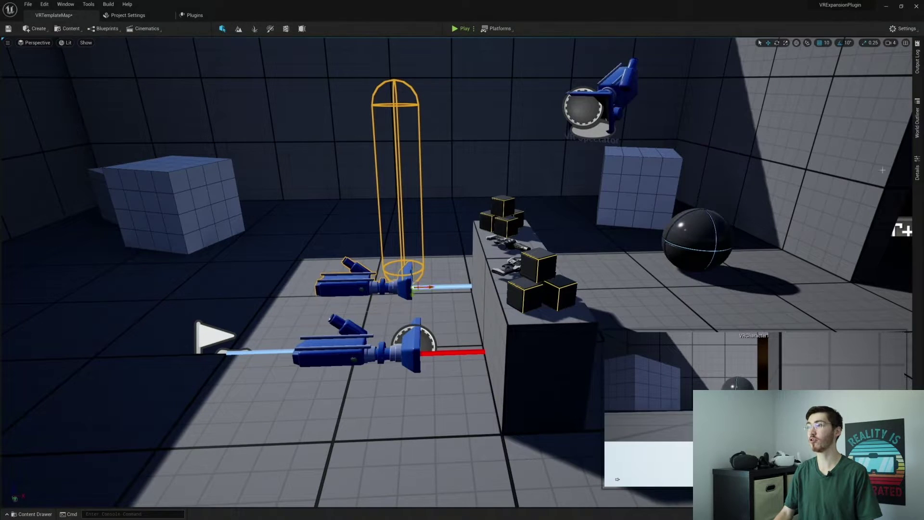
pyautogui.click(915, 183)
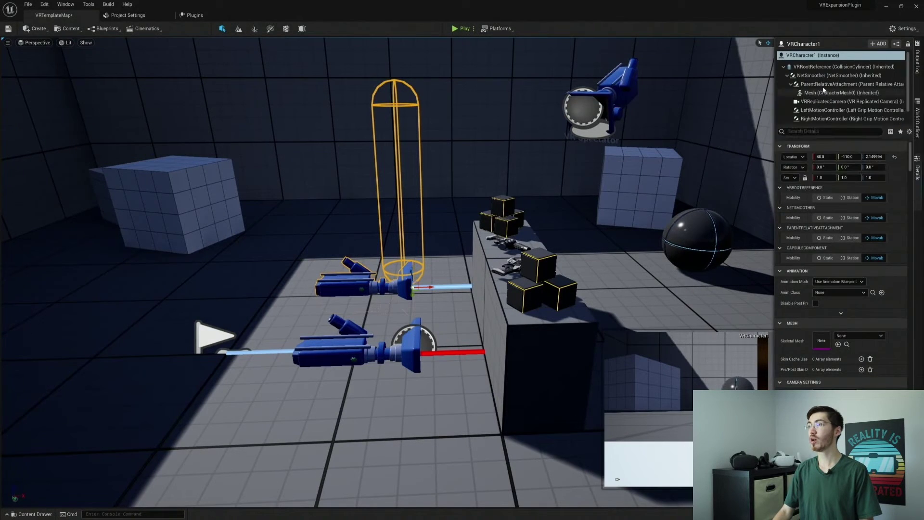
pyautogui.click(845, 93)
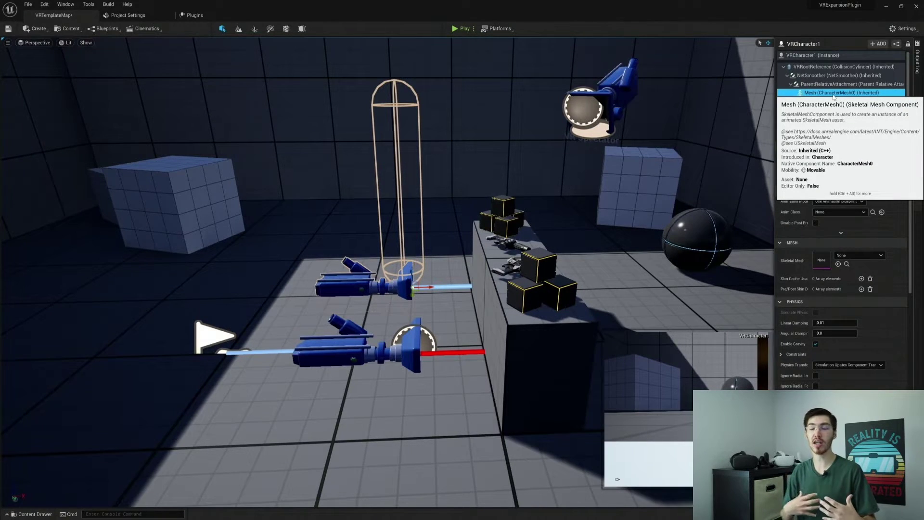
pyautogui.scroll(-1, 840, 94)
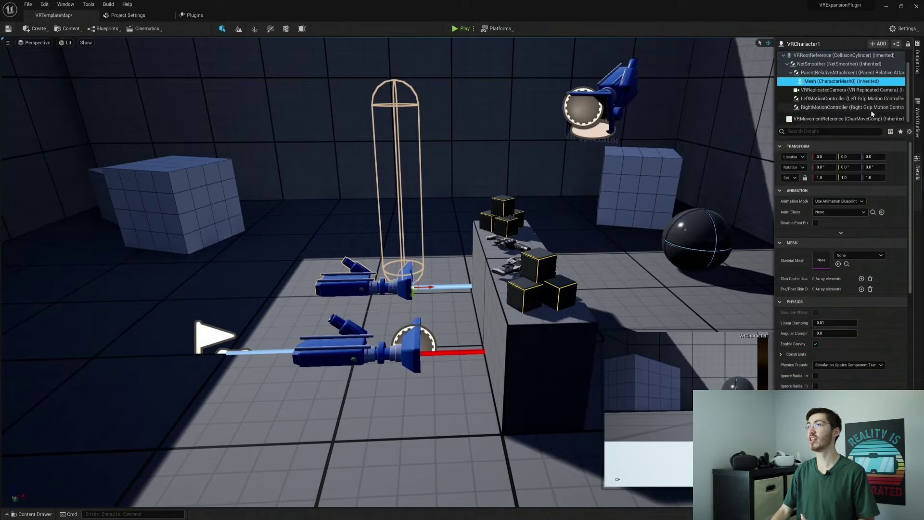
pyautogui.click(841, 91)
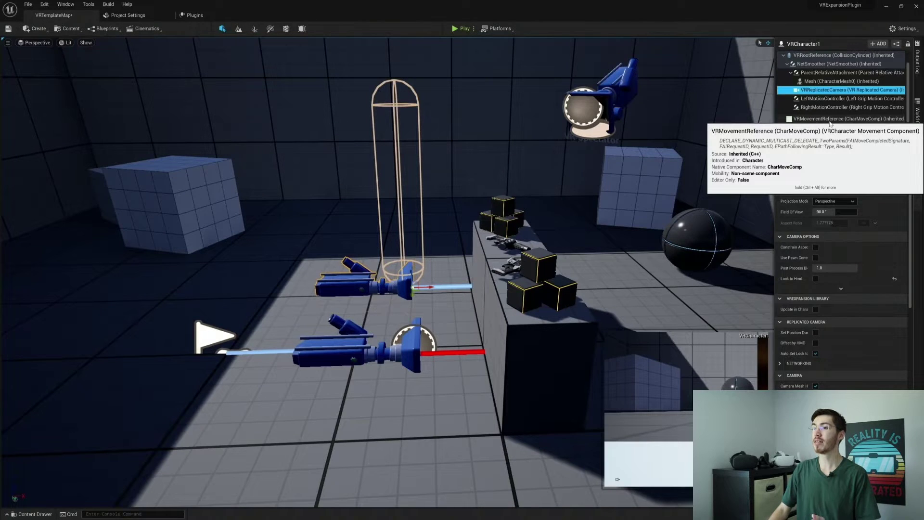
pyautogui.click(830, 123)
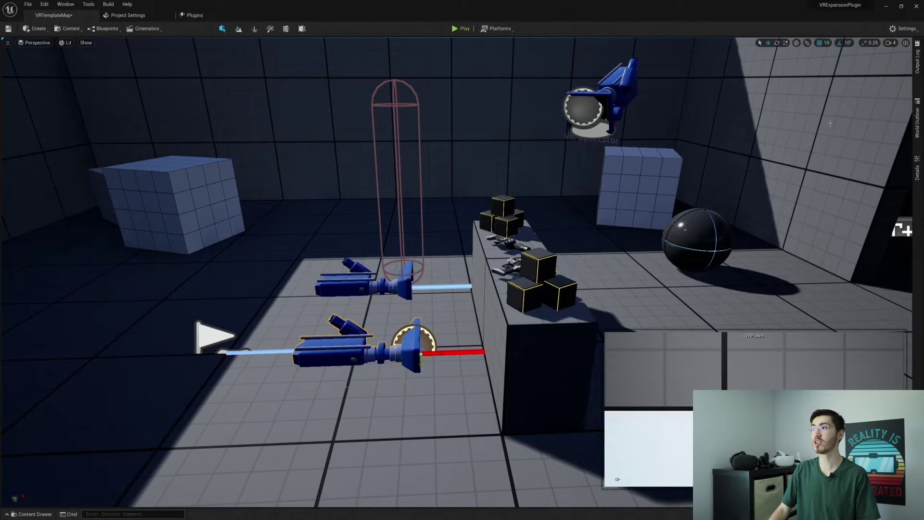
# Inspect the VRPawn's details and compare it with the VRCharacter capsule in the viewport
pyautogui.click(917, 172)
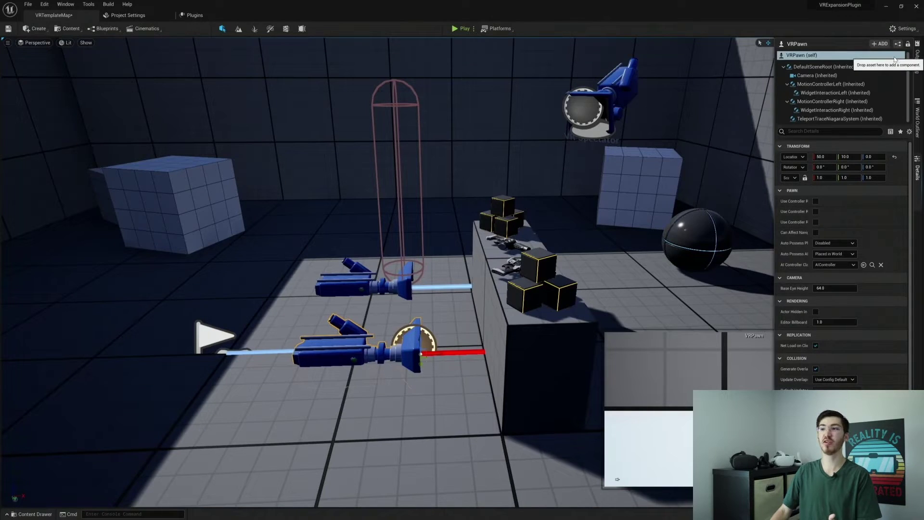
pyautogui.moveTo(774, 96); pyautogui.dragTo(831, 96)
pyautogui.click(404, 283)
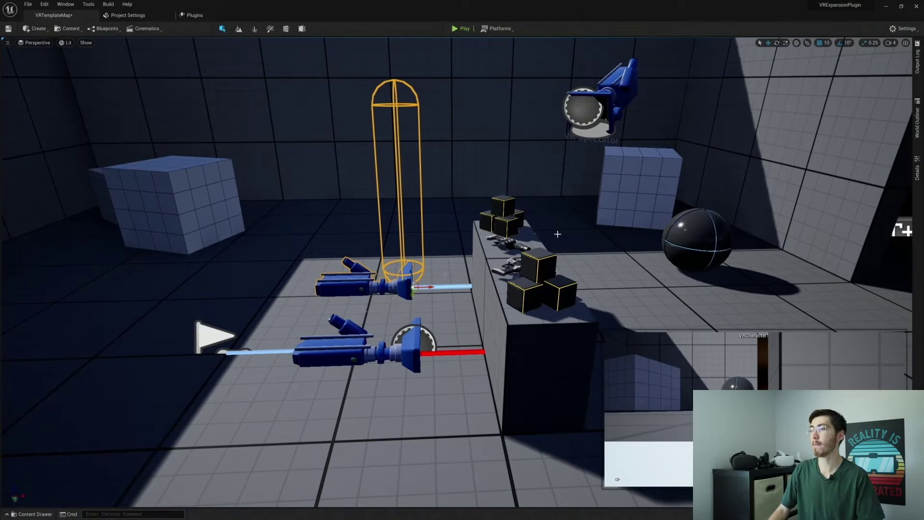
pyautogui.moveTo(404, 283); pyautogui.dragTo(418, 327, button='right')
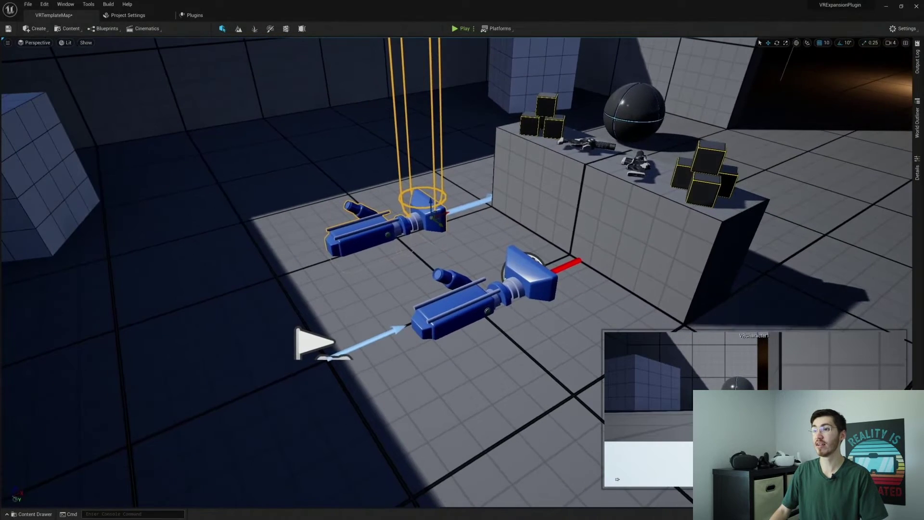
pyautogui.moveTo(574, 230); pyautogui.dragTo(483, 185, button='right')
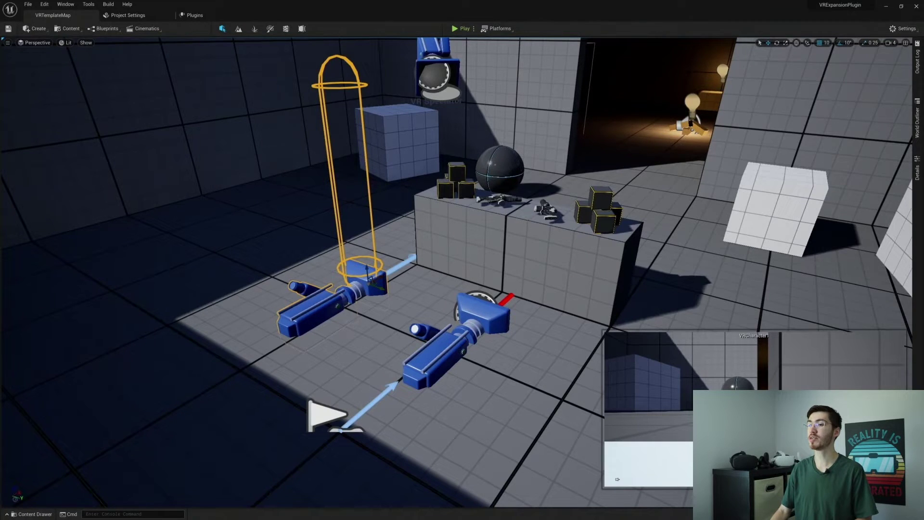
# Select the VRPawn in the level and open its Blueprint with Ctrl+E
pyautogui.click(482, 323)
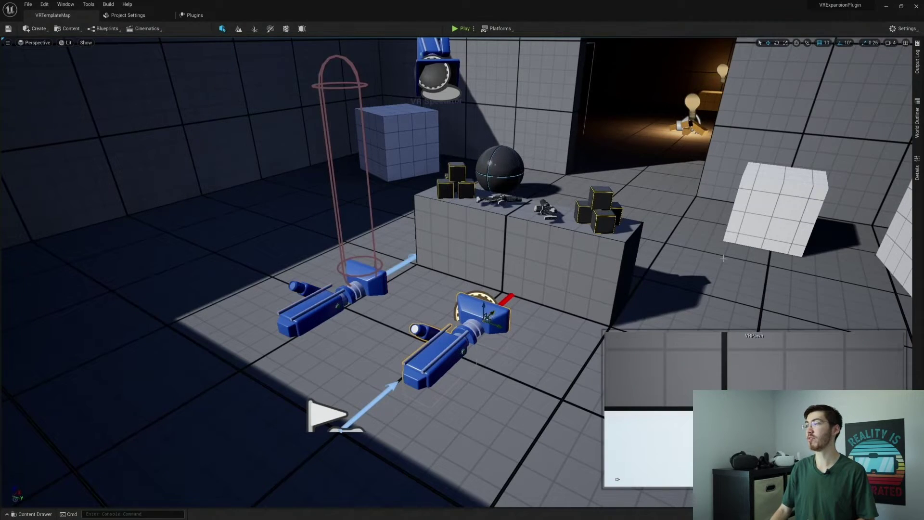
pyautogui.click(918, 171)
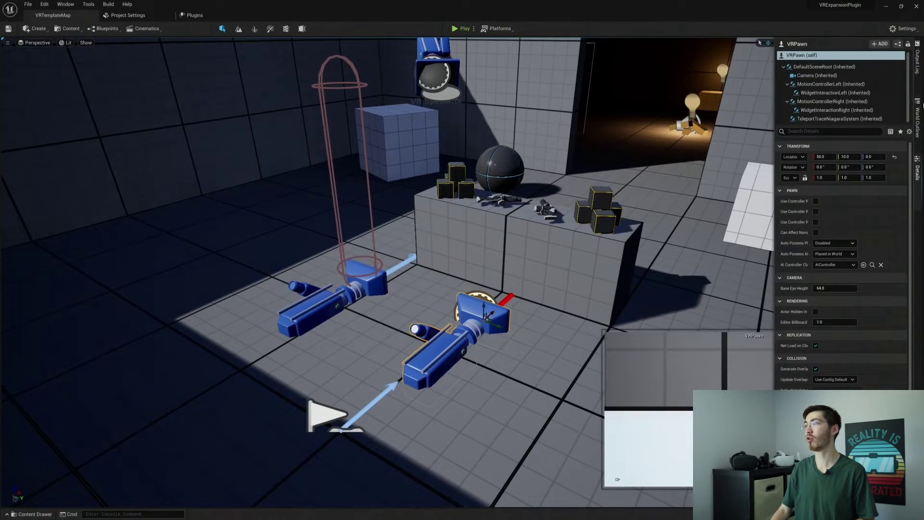
pyautogui.click(917, 61)
pyautogui.click(917, 119)
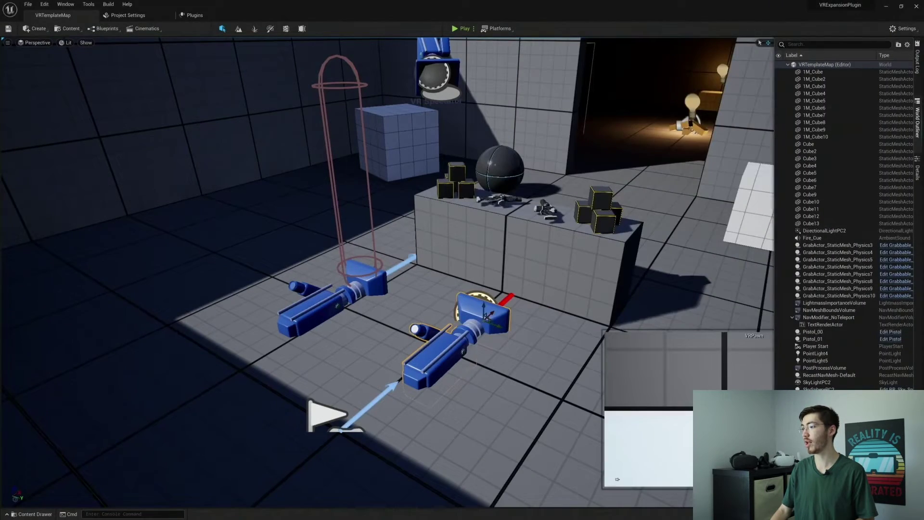
pyautogui.hotkey('ctrl', 'e')
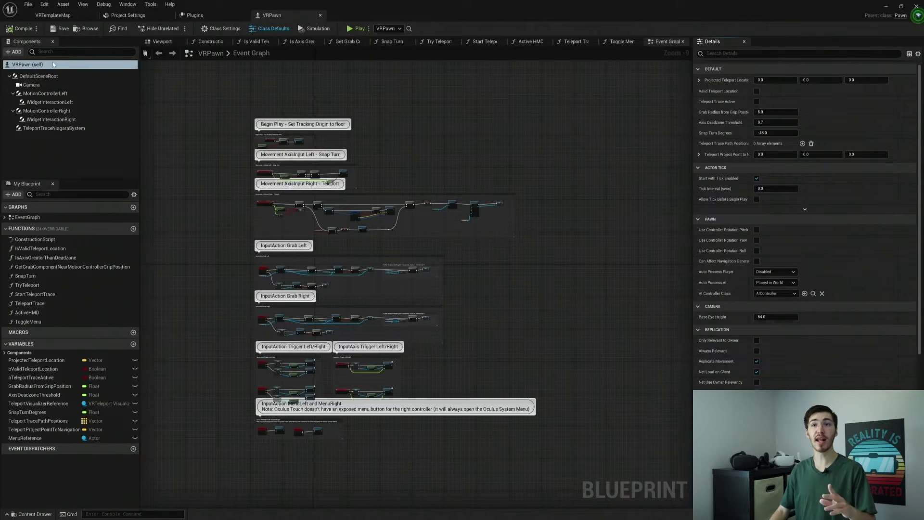
pyautogui.click(18, 52)
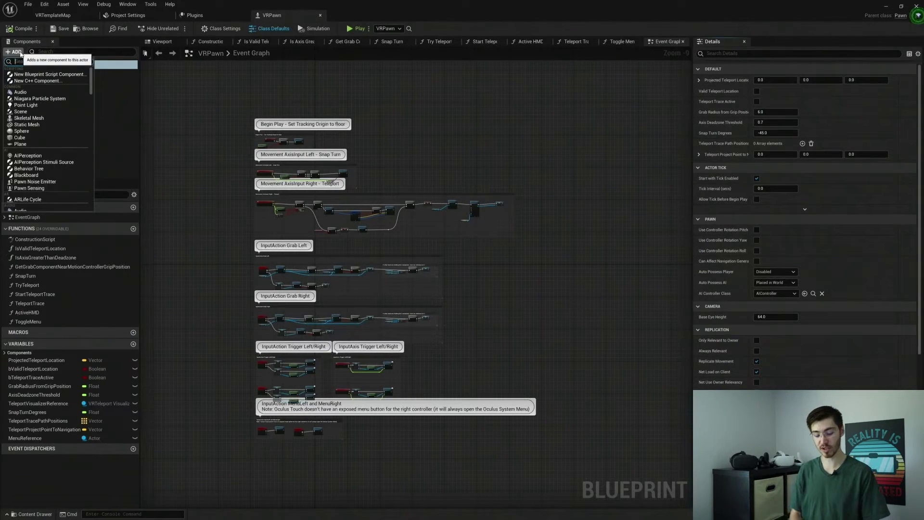
pyautogui.write('ges')
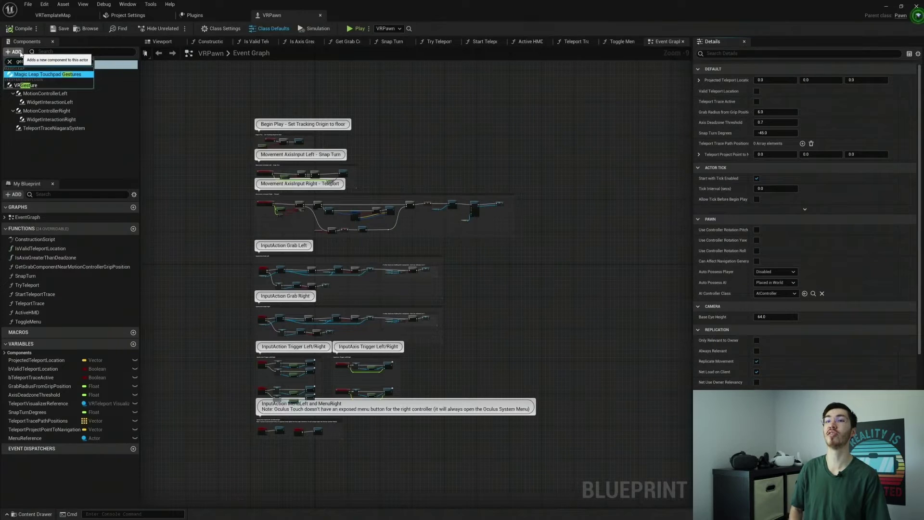
pyautogui.press('Down')
pyautogui.press('Return')
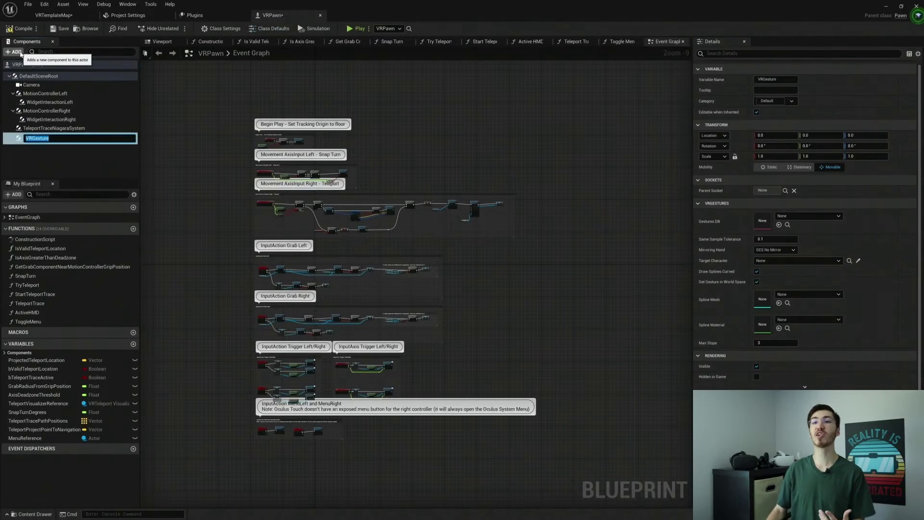
pyautogui.click(46, 174)
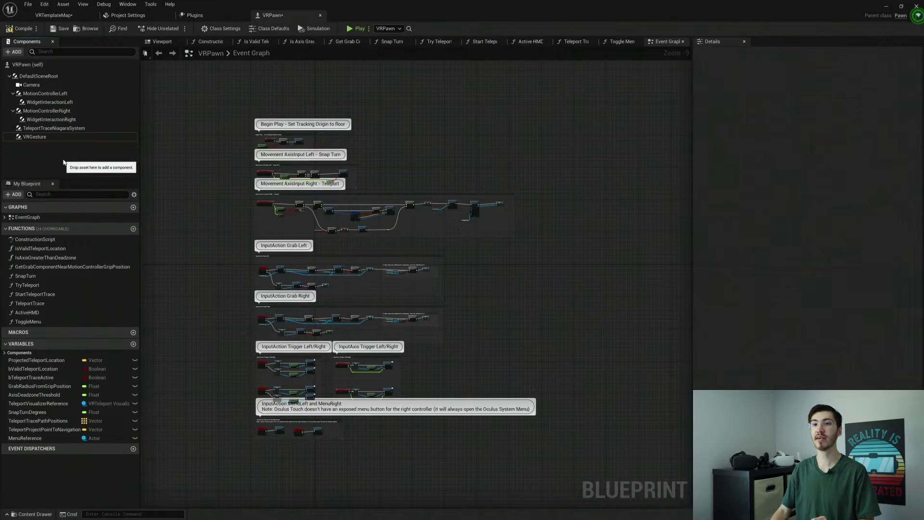
pyautogui.moveTo(57, 137)
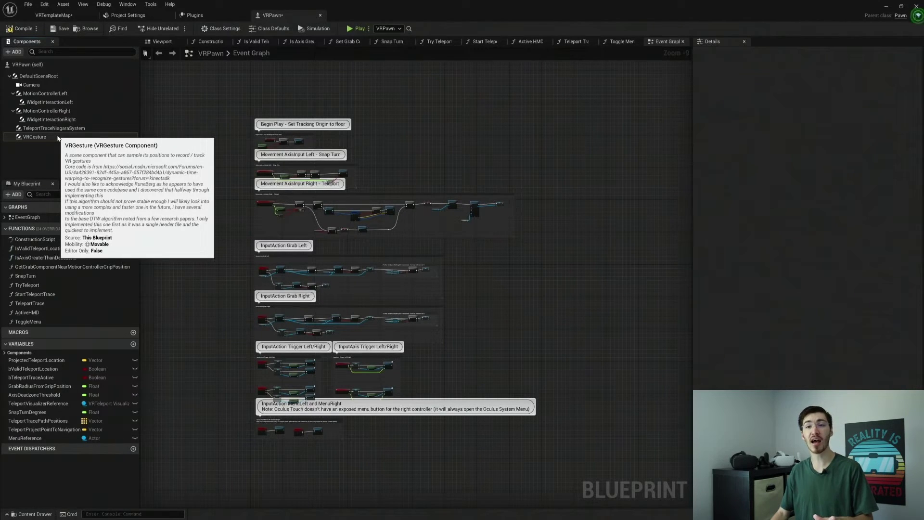
pyautogui.click(57, 137)
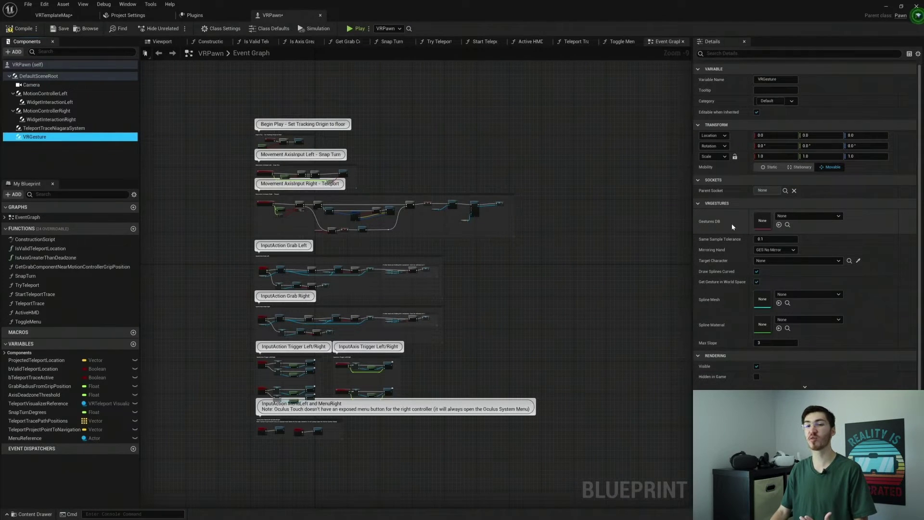
pyautogui.scroll(-3, 725, 222)
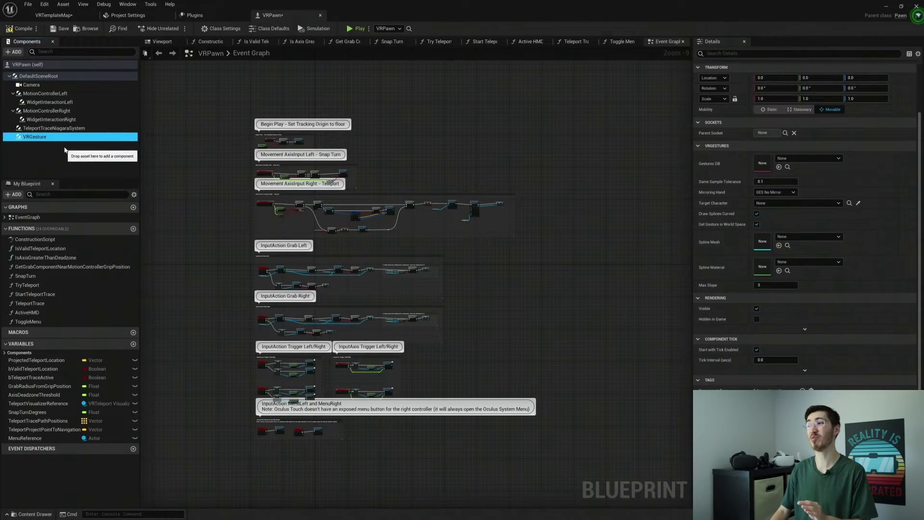
pyautogui.scroll(-1, 722, 199)
pyautogui.scroll(3, 722, 199)
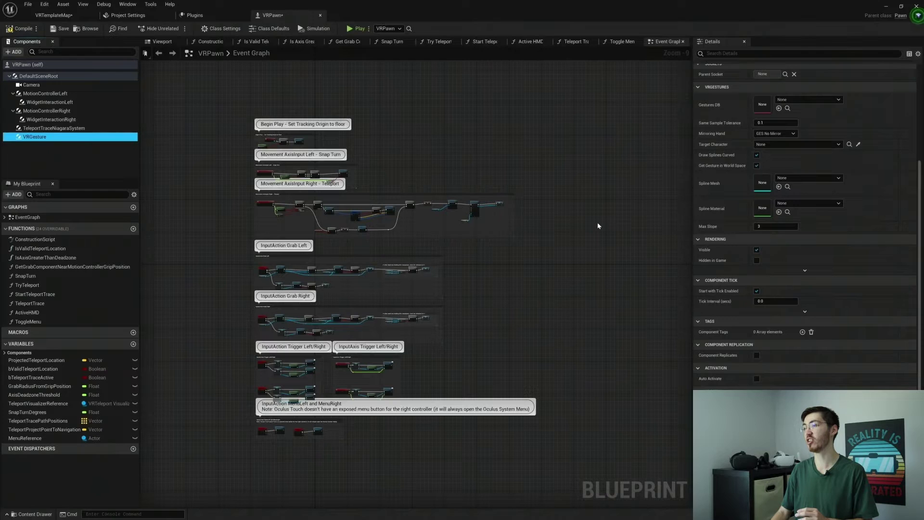
pyautogui.press('Delete')
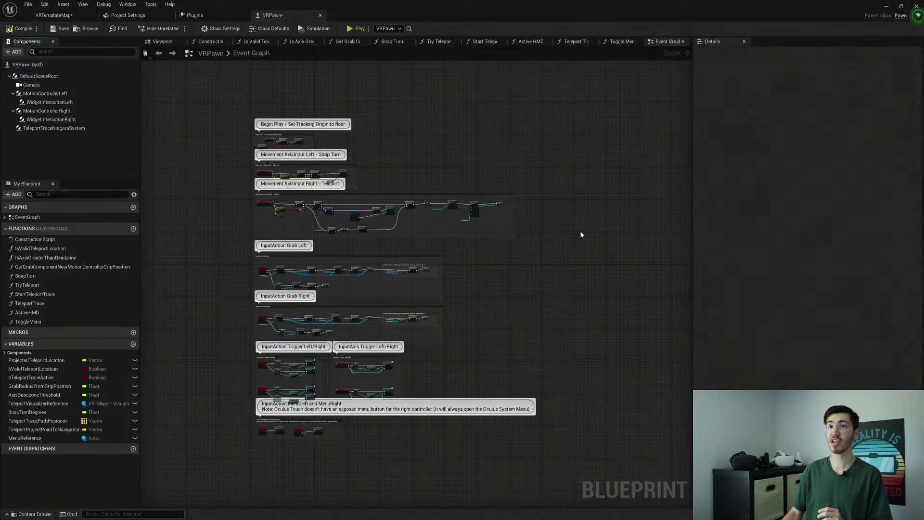
# Find VRDial by searching 'dial' among addable components, then show the Viewport and reopen the list
pyautogui.click(16, 52)
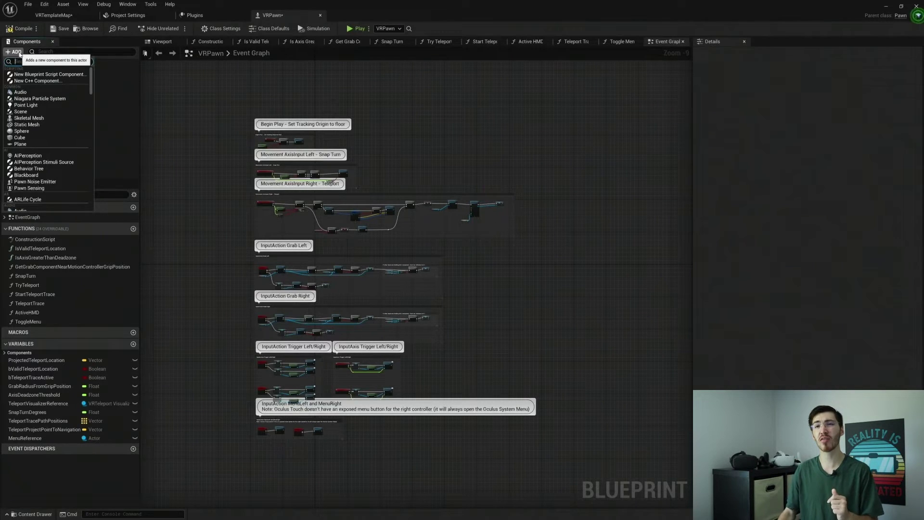
pyautogui.write('dial')
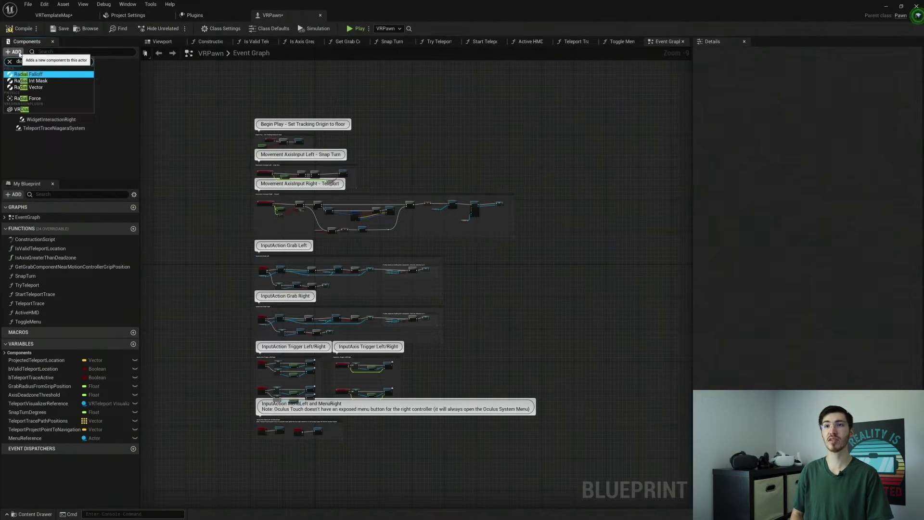
pyautogui.press('Down')
pyautogui.press('Down')
pyautogui.press('Down')
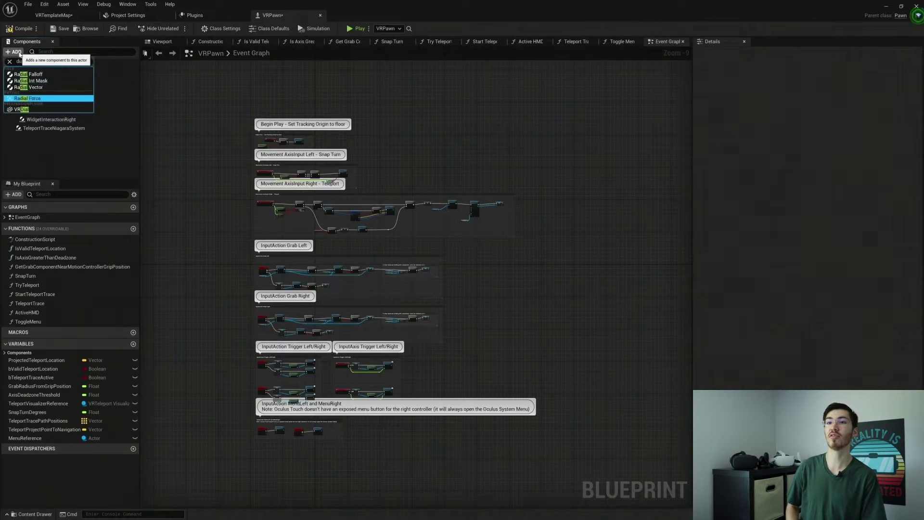
pyautogui.press('Down')
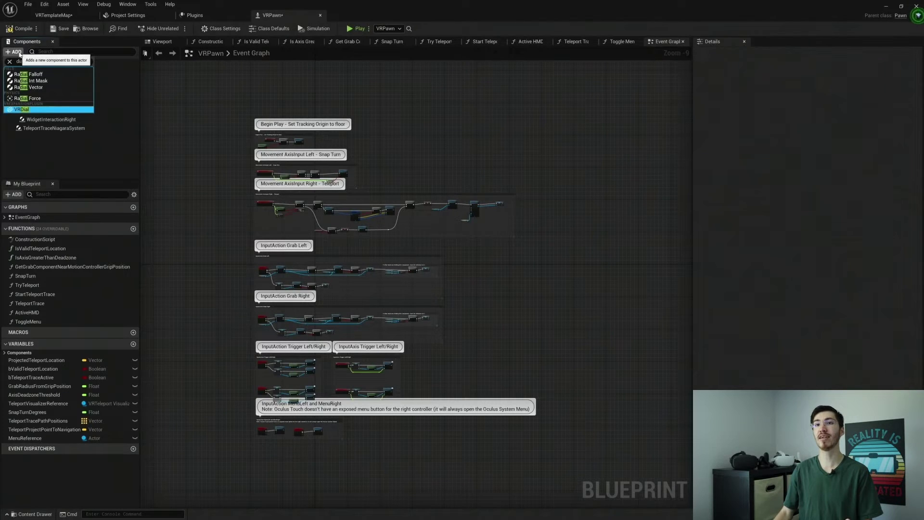
pyautogui.click(162, 41)
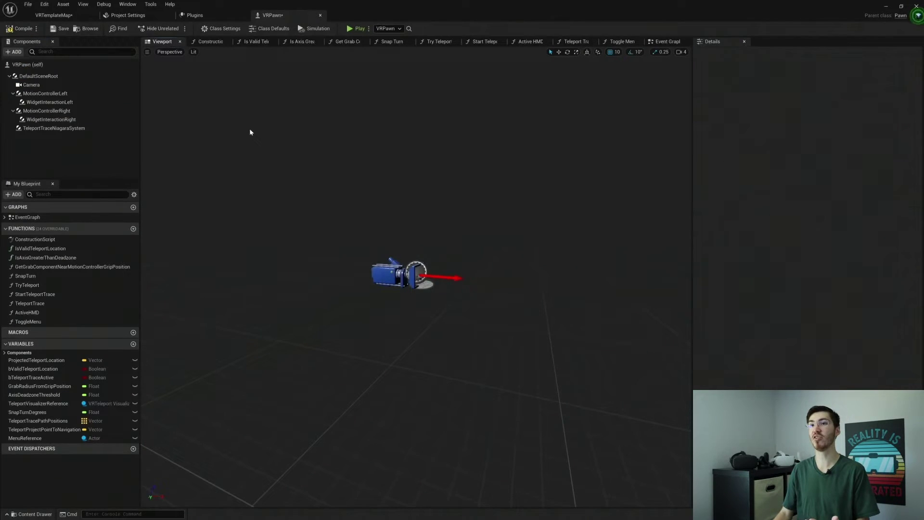
pyautogui.click(14, 52)
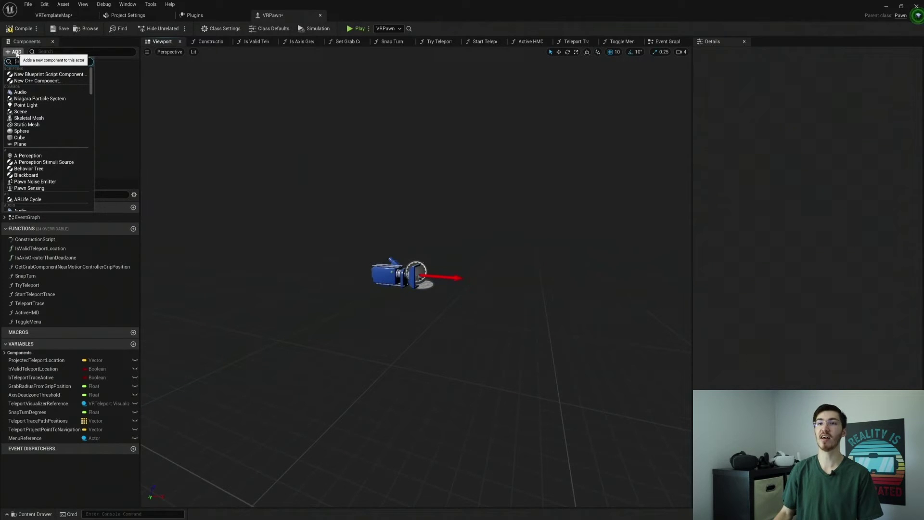
# Scroll the Add component list down to the VRExpansion entries like Grippable Box, VRDial and VRLever
pyautogui.scroll(-10, 60, 156)
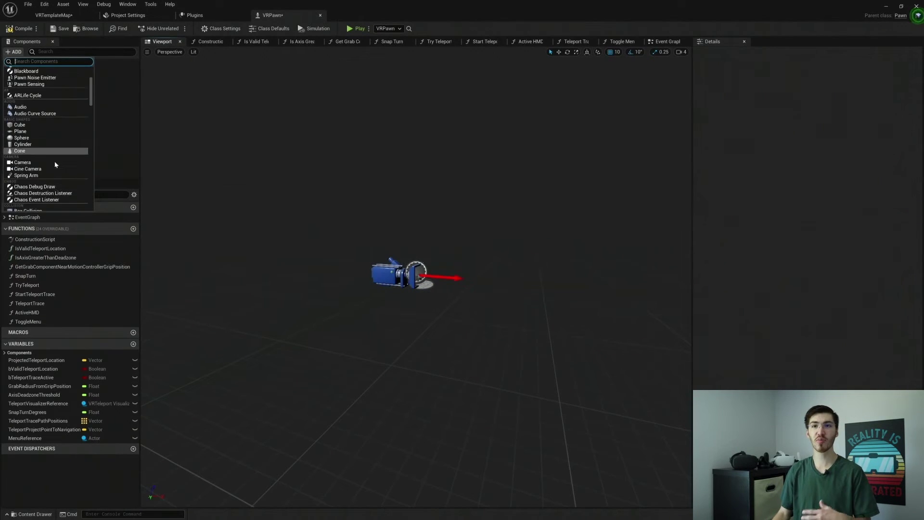
pyautogui.scroll(-12, 57, 153)
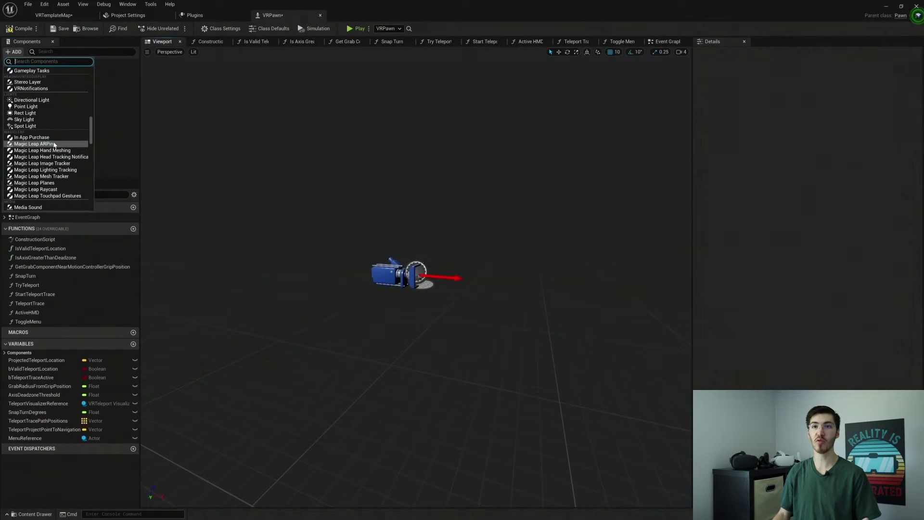
pyautogui.scroll(-12, 54, 146)
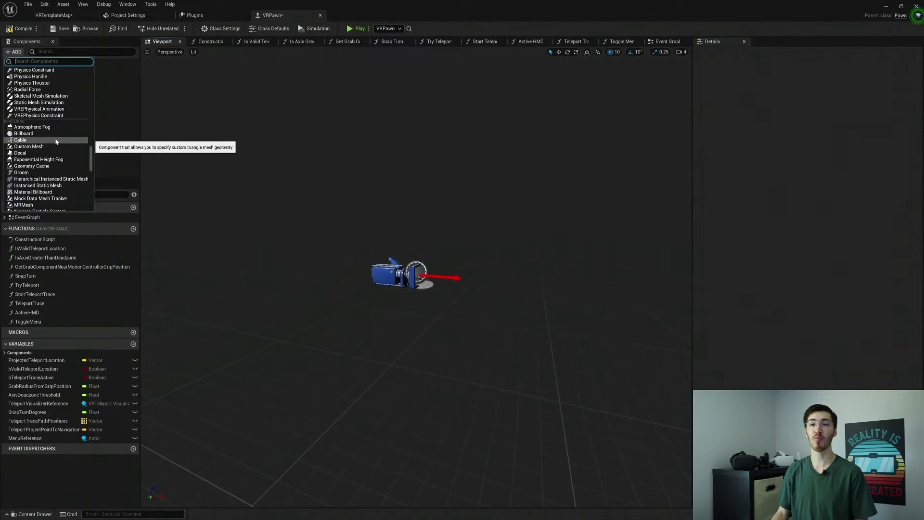
pyautogui.scroll(-12, 54, 145)
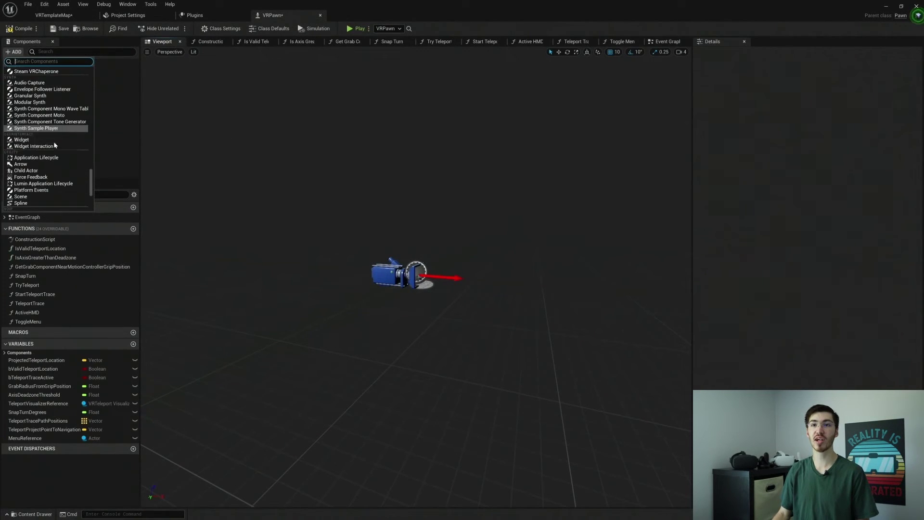
pyautogui.scroll(-8, 56, 144)
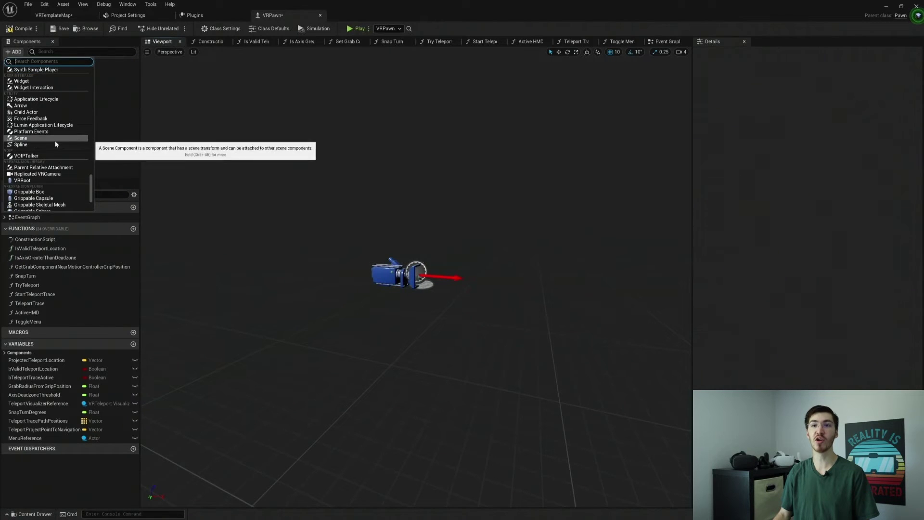
pyautogui.scroll(2, 57, 138)
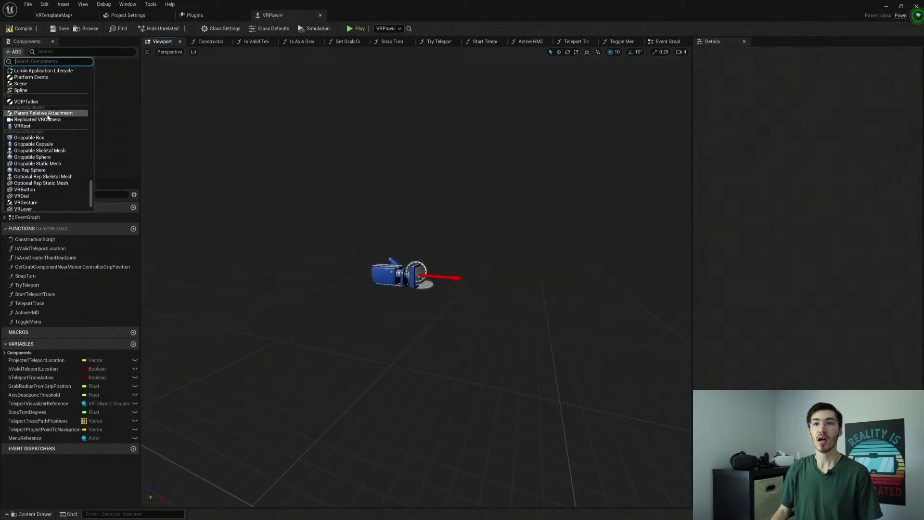
pyautogui.scroll(-3, 48, 130)
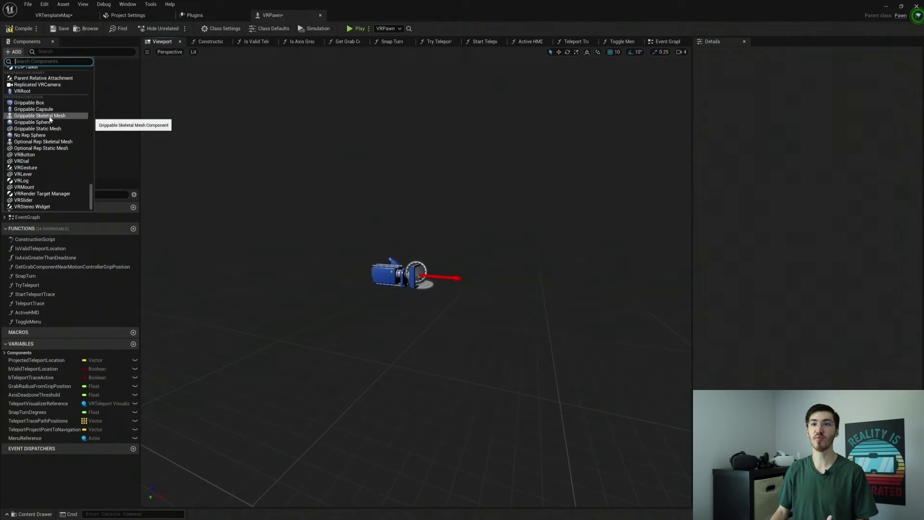
pyautogui.scroll(-1, 65, 134)
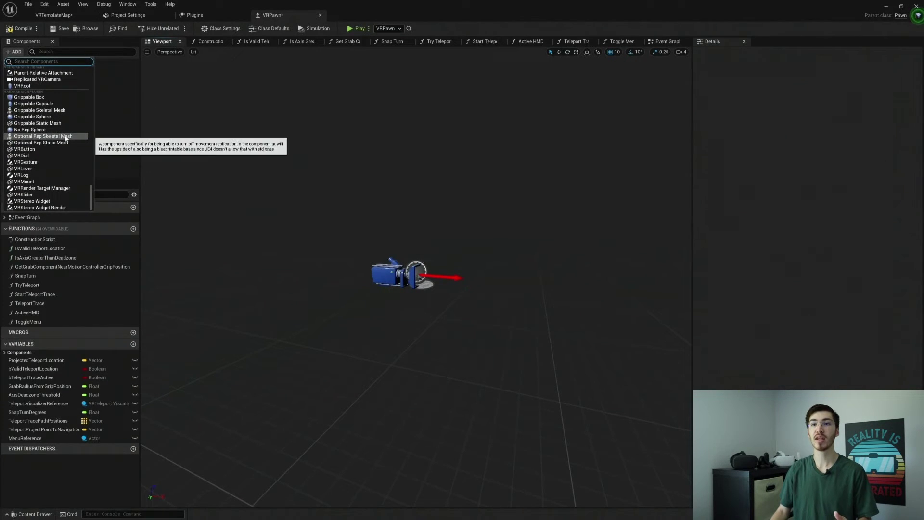